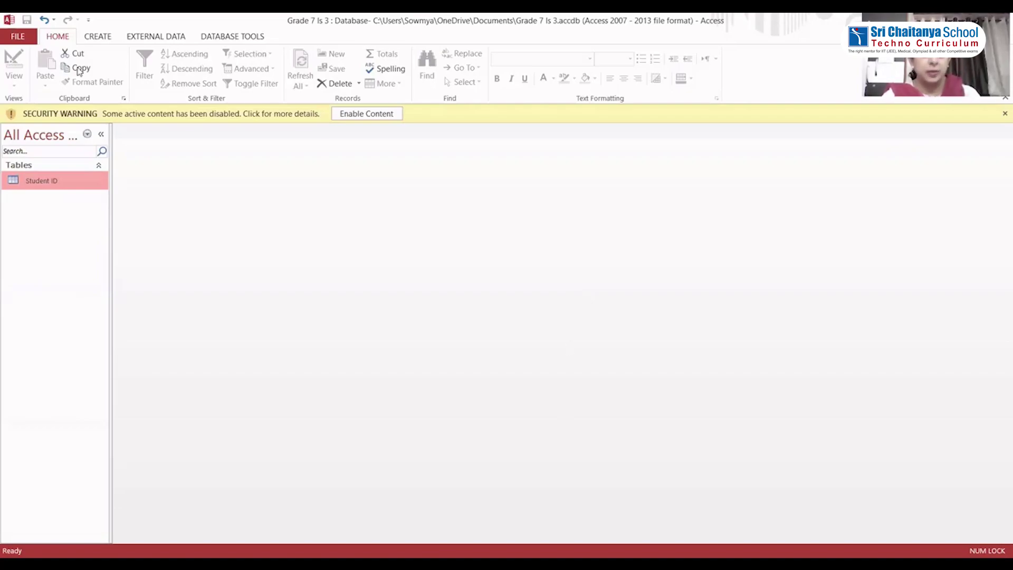
Step: Enable the database's blocked content and open a blank Table1 in Design view
left_click(96, 37)
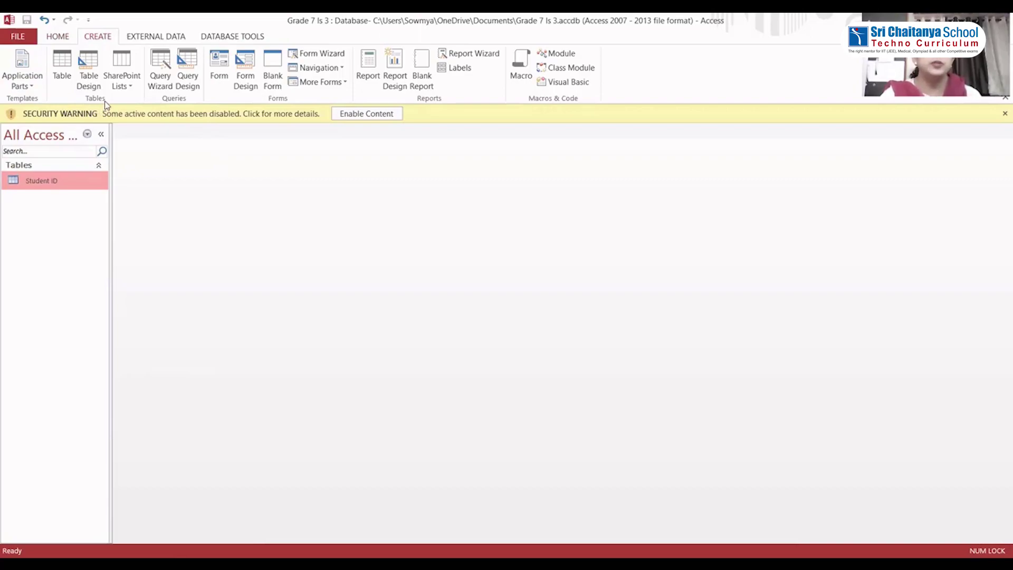
left_click(348, 113)
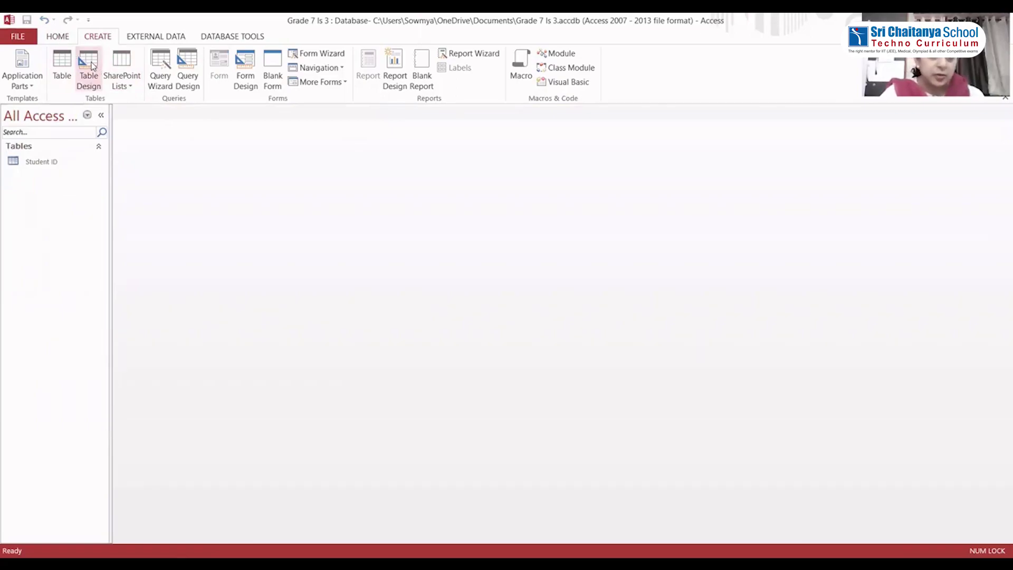
left_click(90, 64)
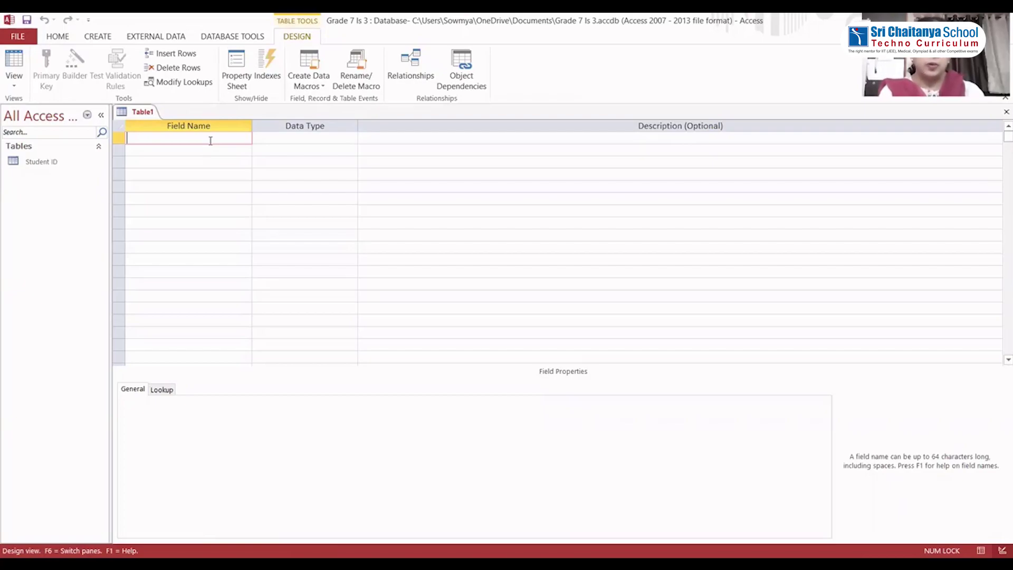
Step: Add a Student ID field with the Number data type
type("Su")
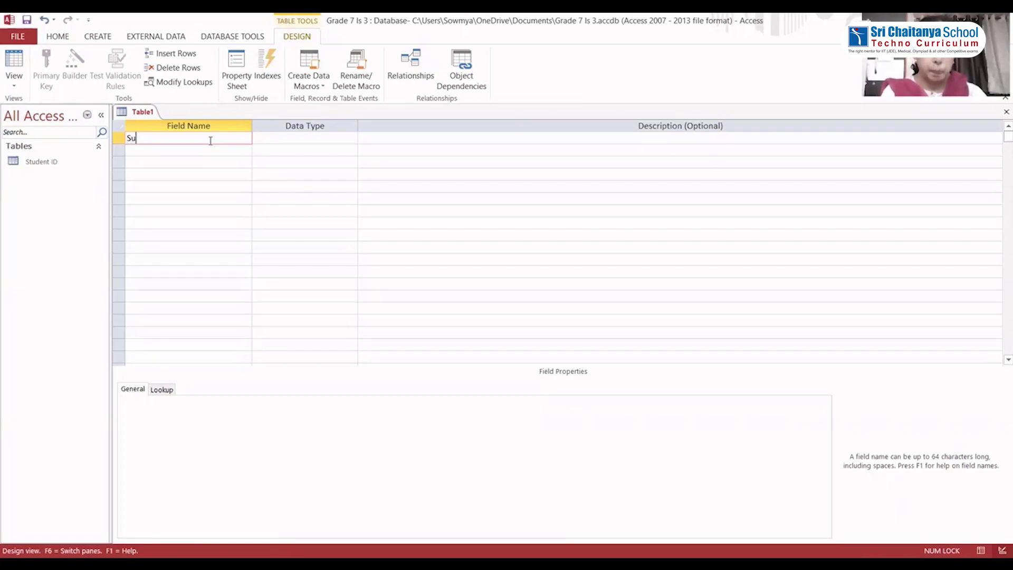
key("BackSpace")
type("tud")
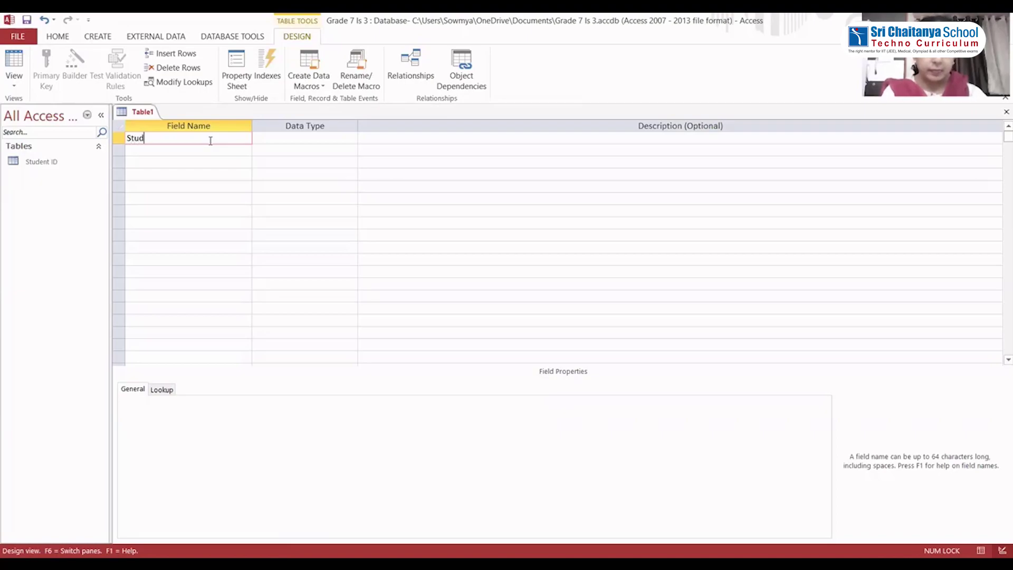
type("ent ID")
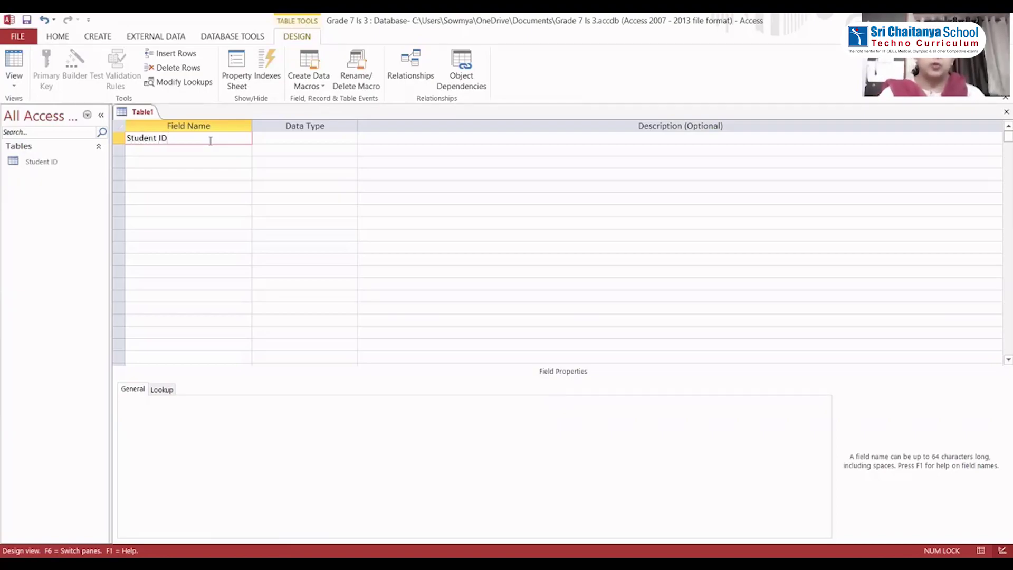
left_click(349, 138)
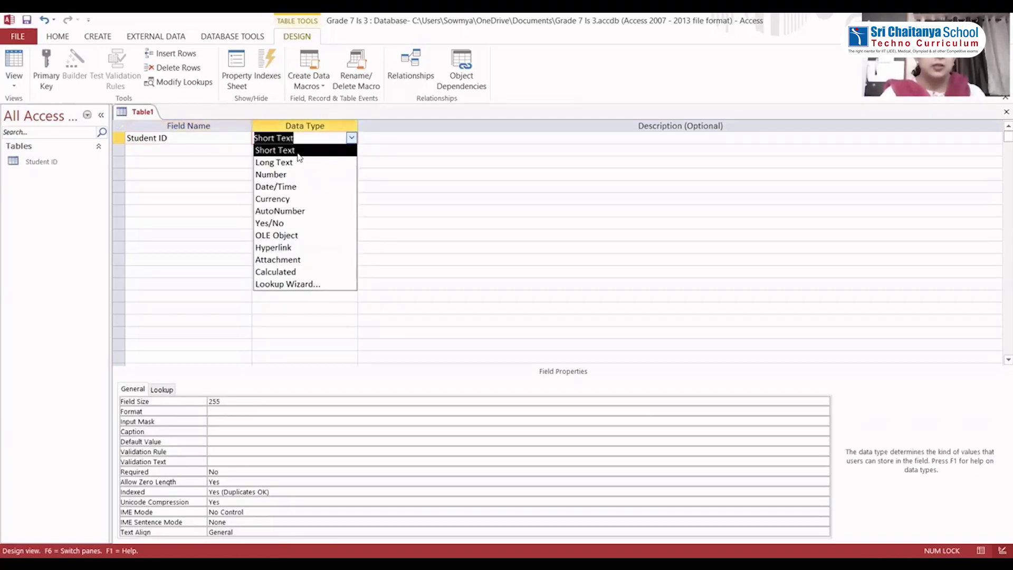
left_click(296, 175)
Step: Add Student Name as Short Text and enter Date of Birth as the third field name
left_click(195, 146)
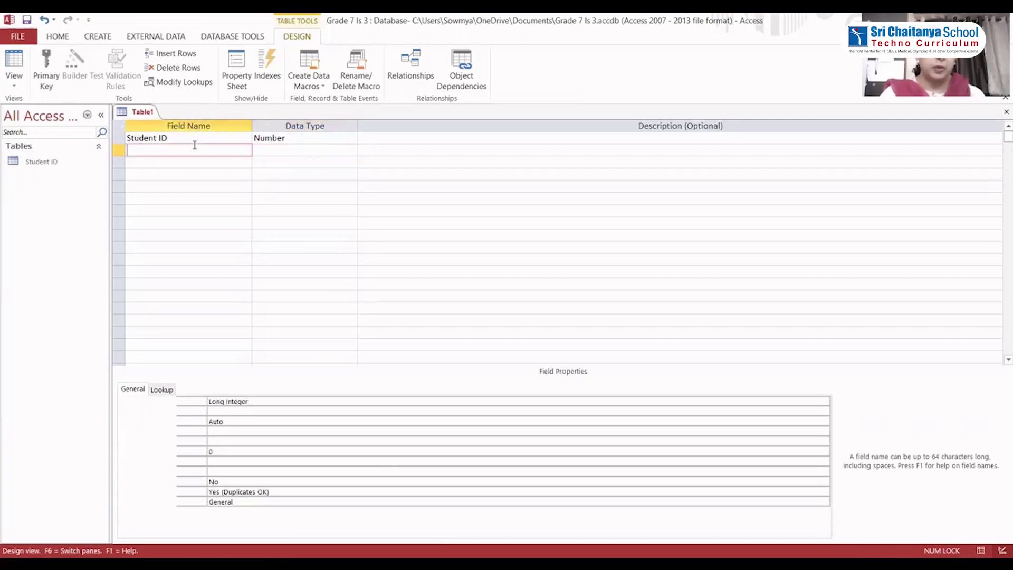
type("Student Name")
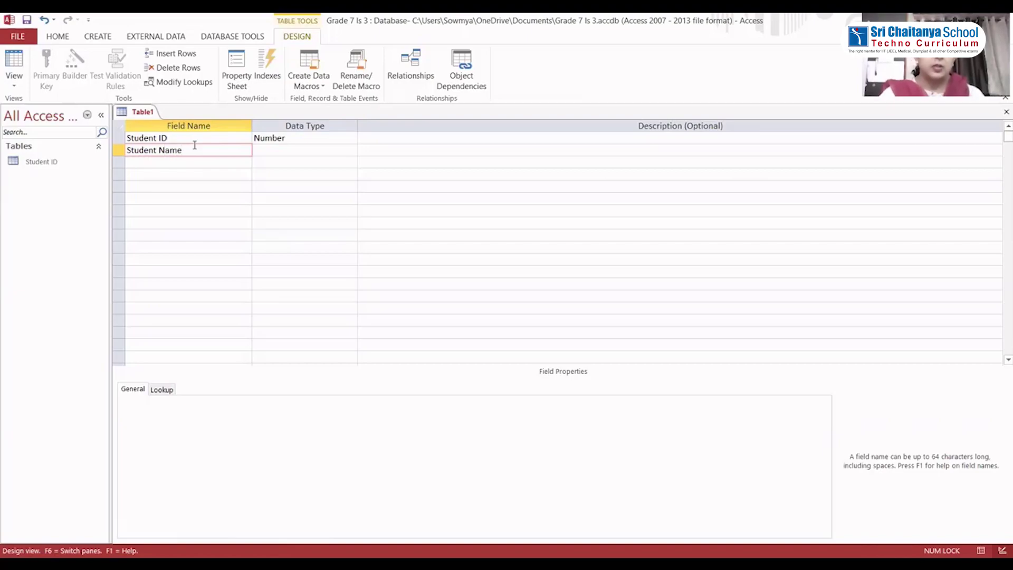
left_click(317, 150)
left_click(351, 150)
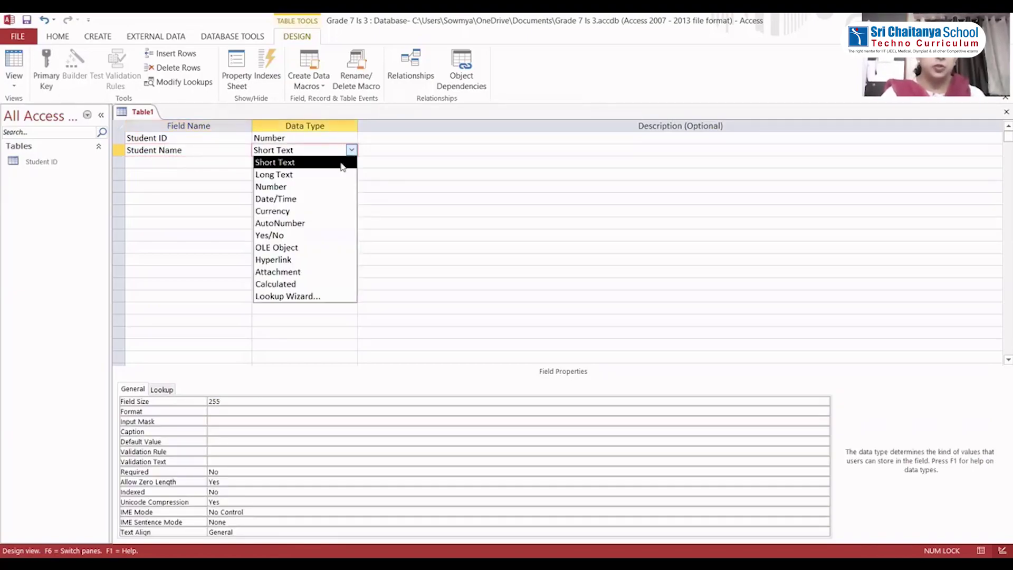
left_click(338, 162)
left_click(203, 161)
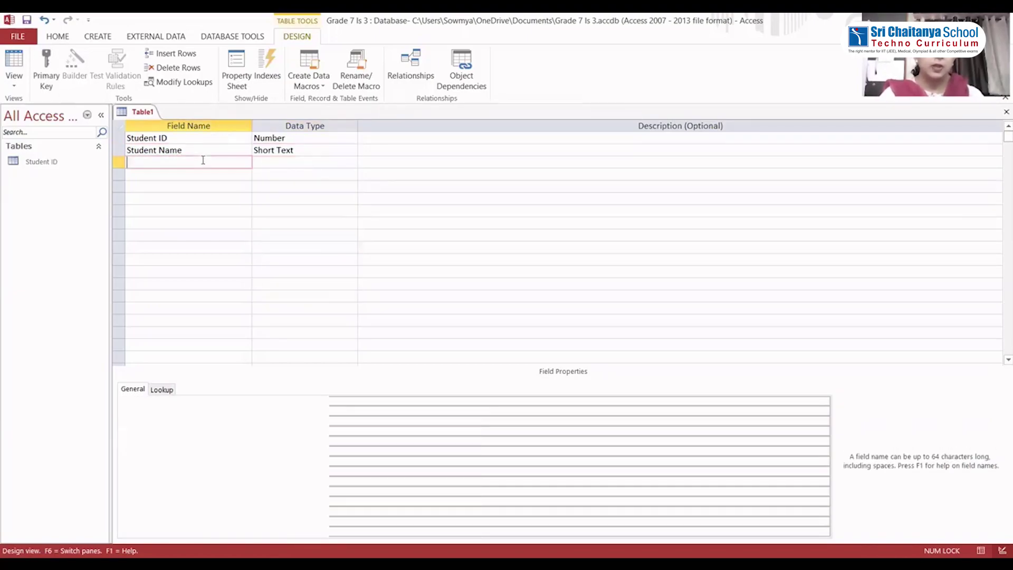
type("D")
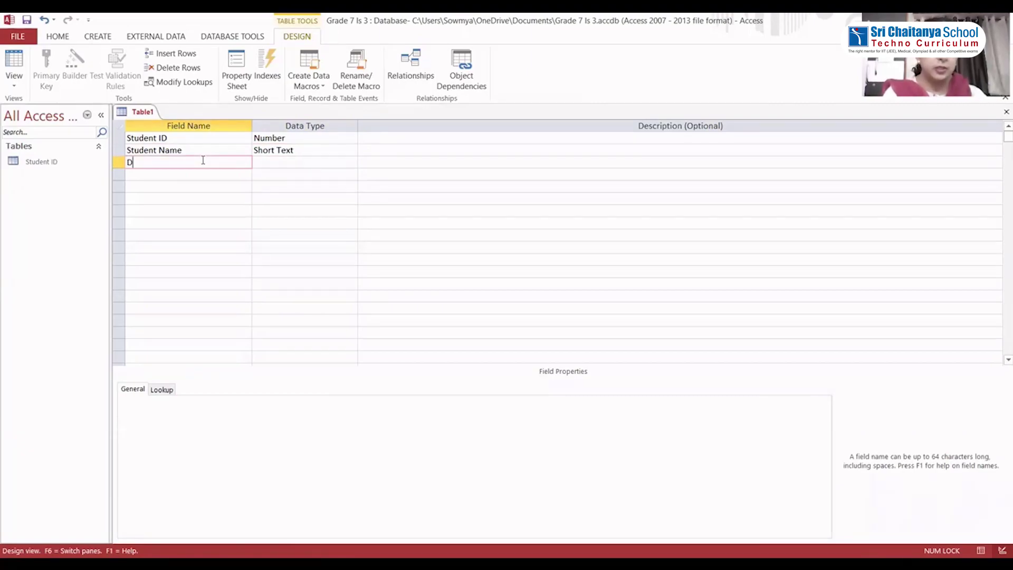
type("ate of ")
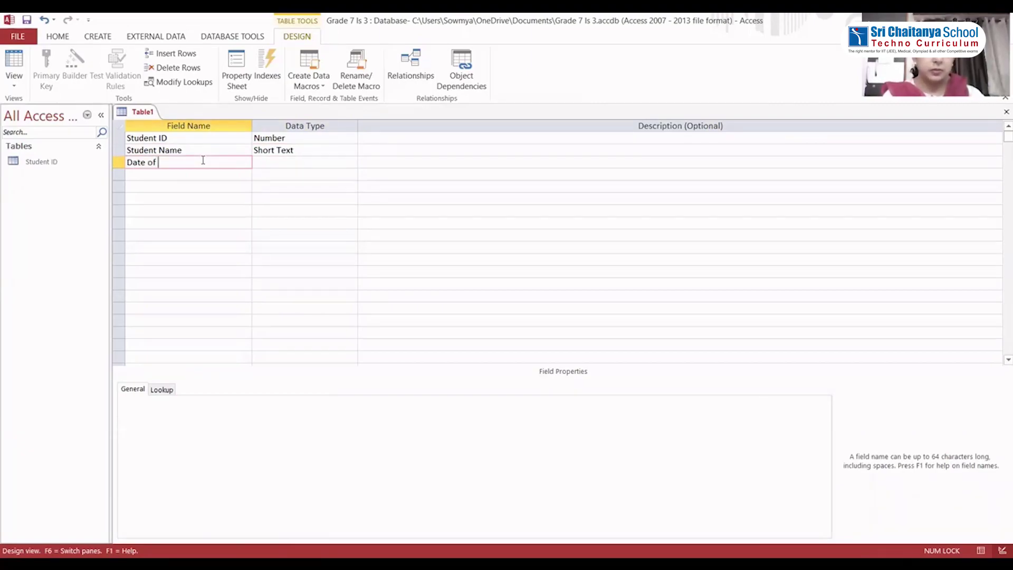
type("Birth")
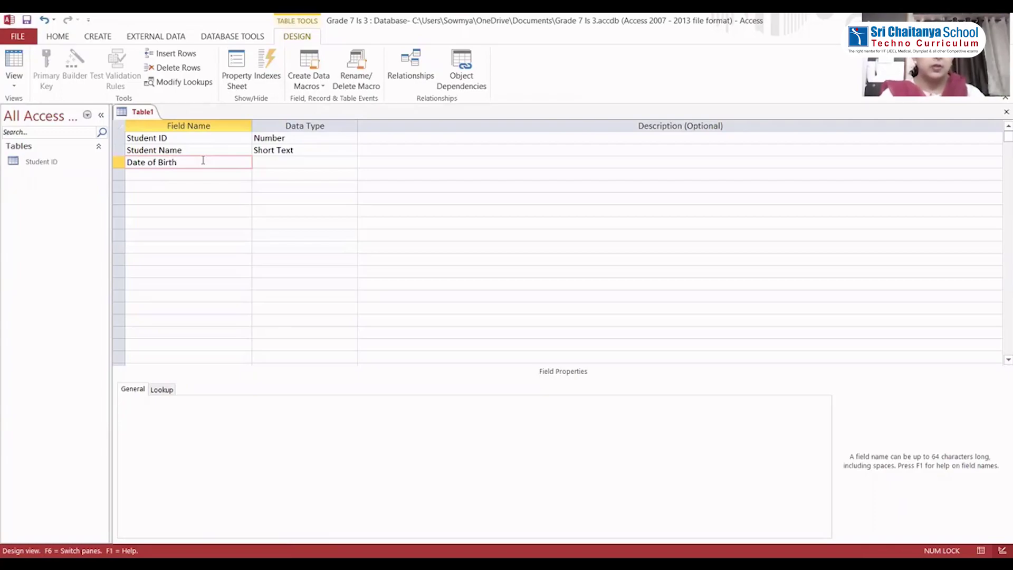
Step: Make Date of Birth a Date/Time field and add Address as Long Text
left_click(333, 162)
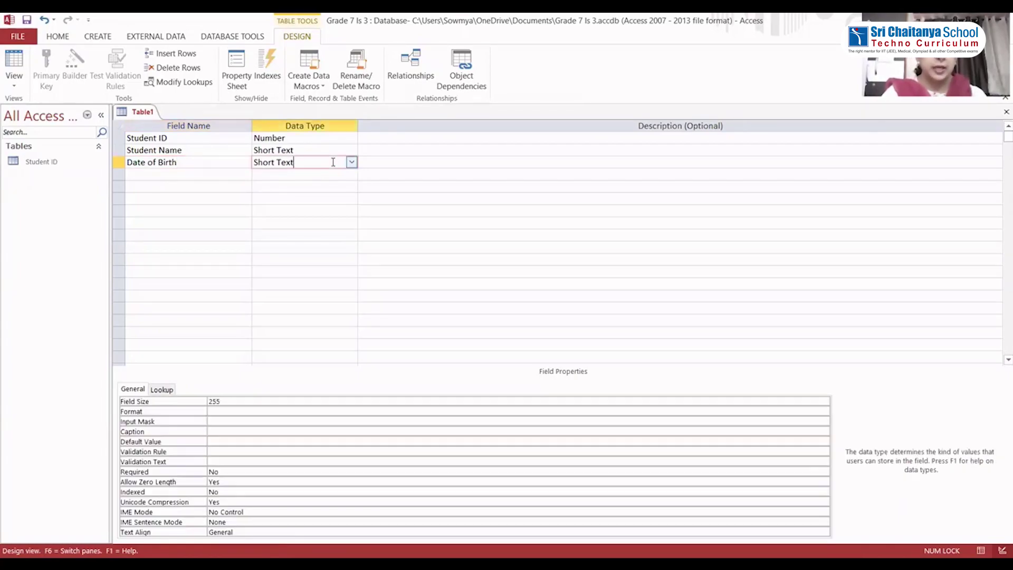
left_click(351, 162)
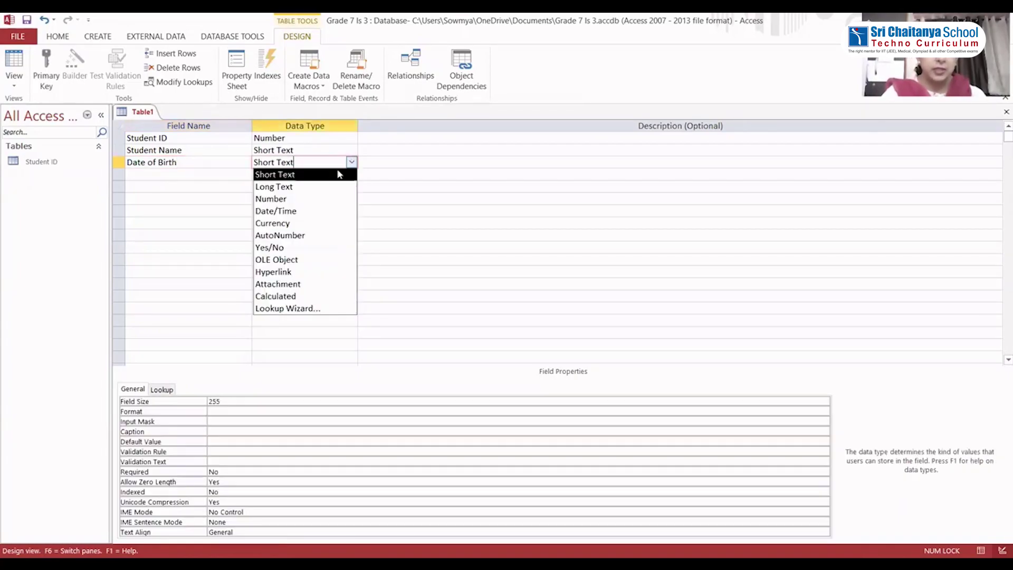
left_click(295, 212)
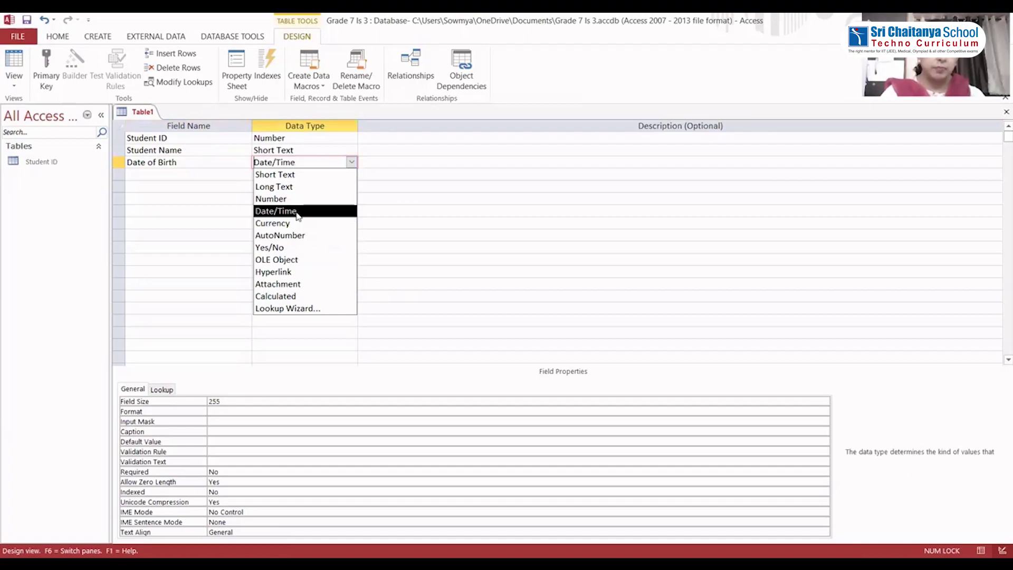
left_click(192, 175)
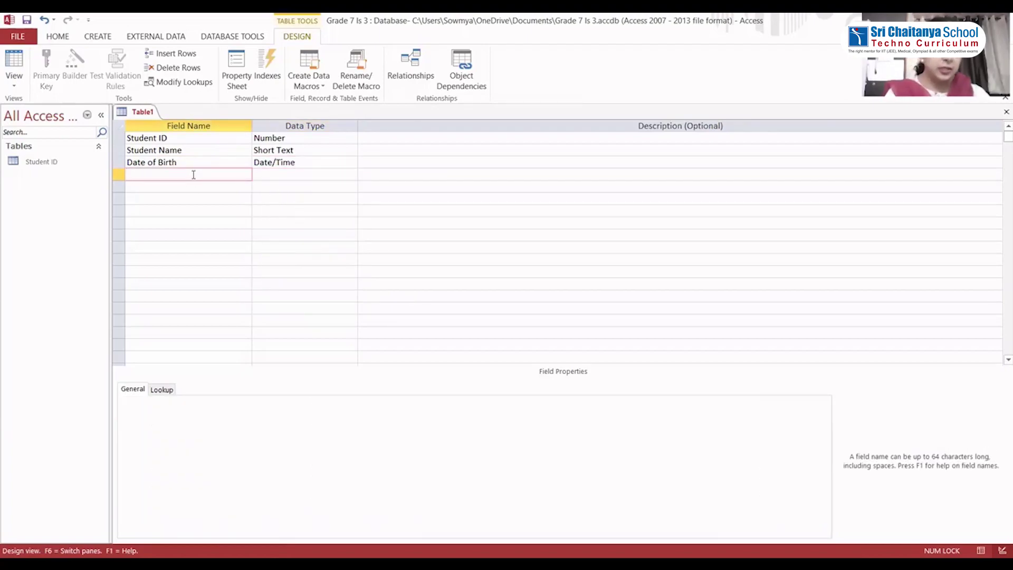
type("Add")
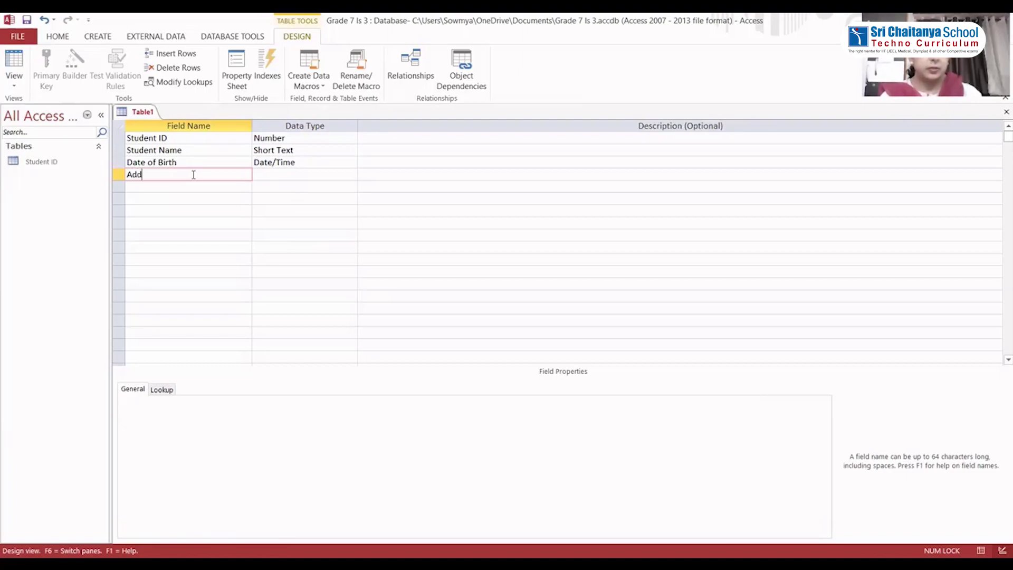
type("ress")
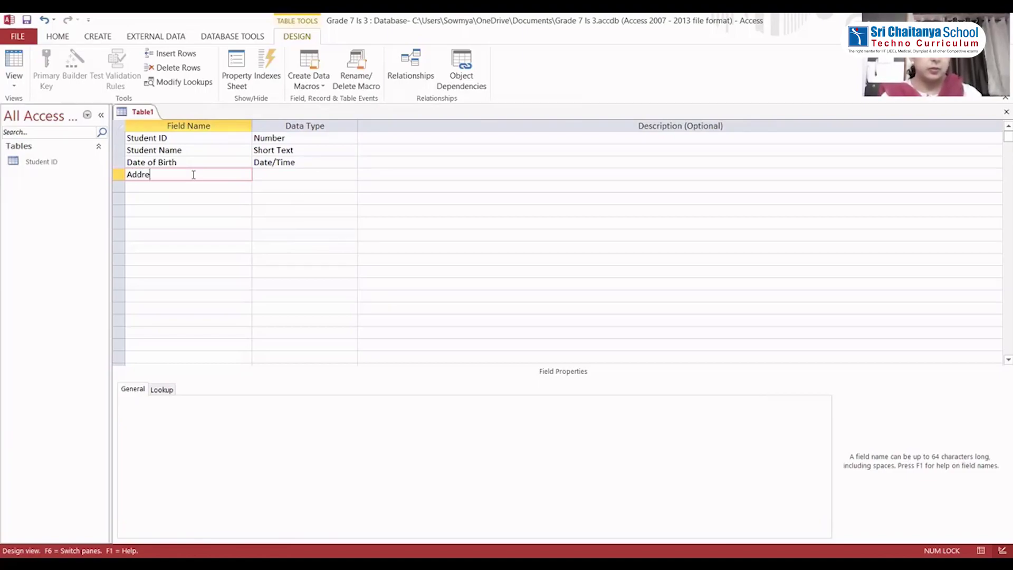
left_click(322, 174)
left_click(352, 174)
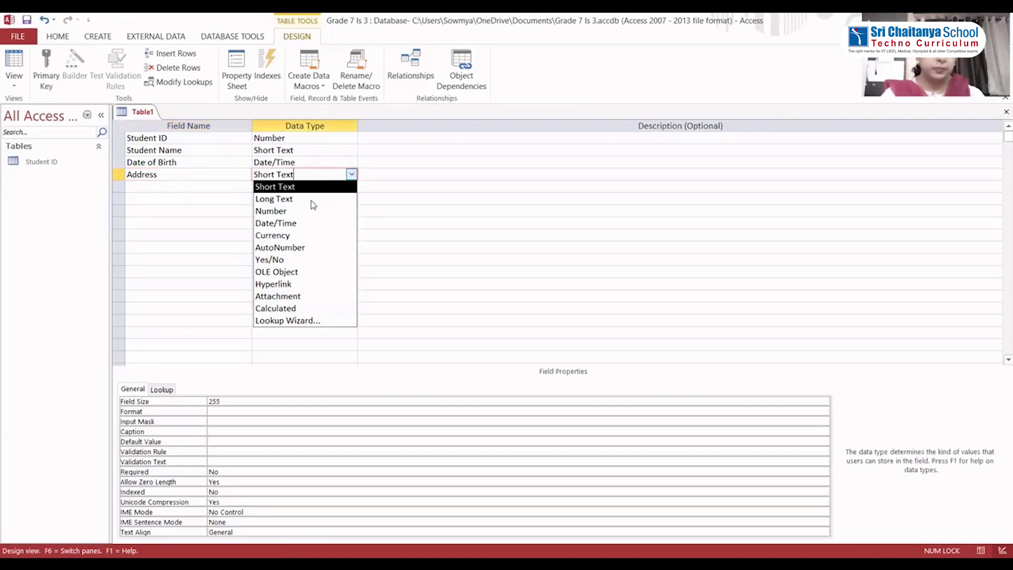
left_click(301, 199)
Step: Add a Marks % field with the Number data type
left_click(192, 185)
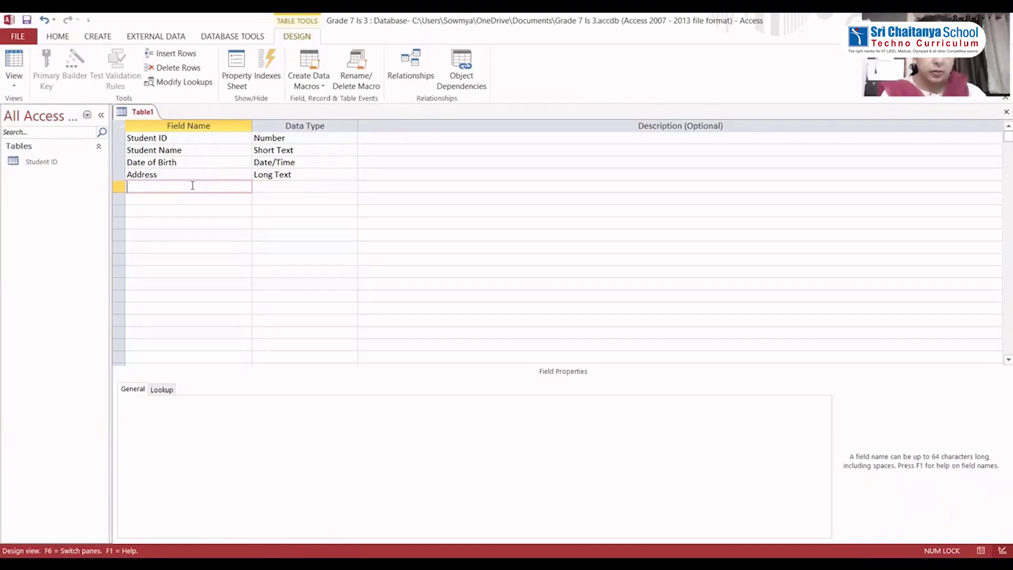
type("Ma")
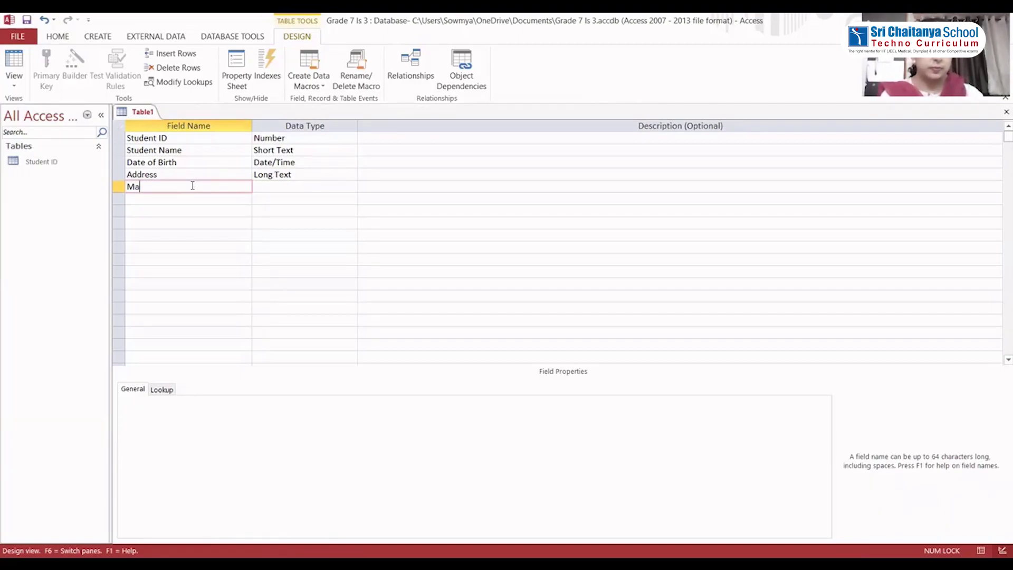
type("rks")
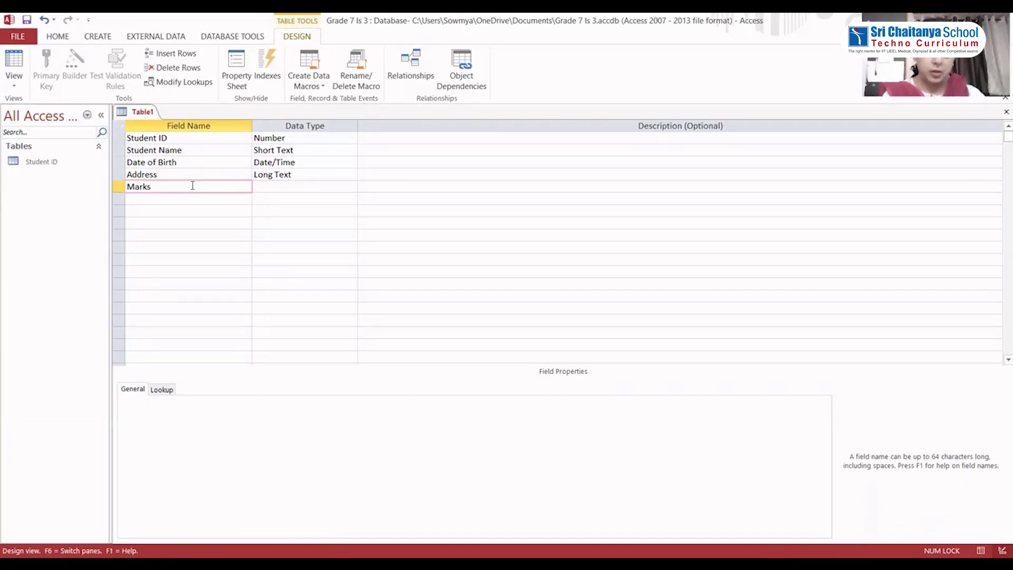
type(" %")
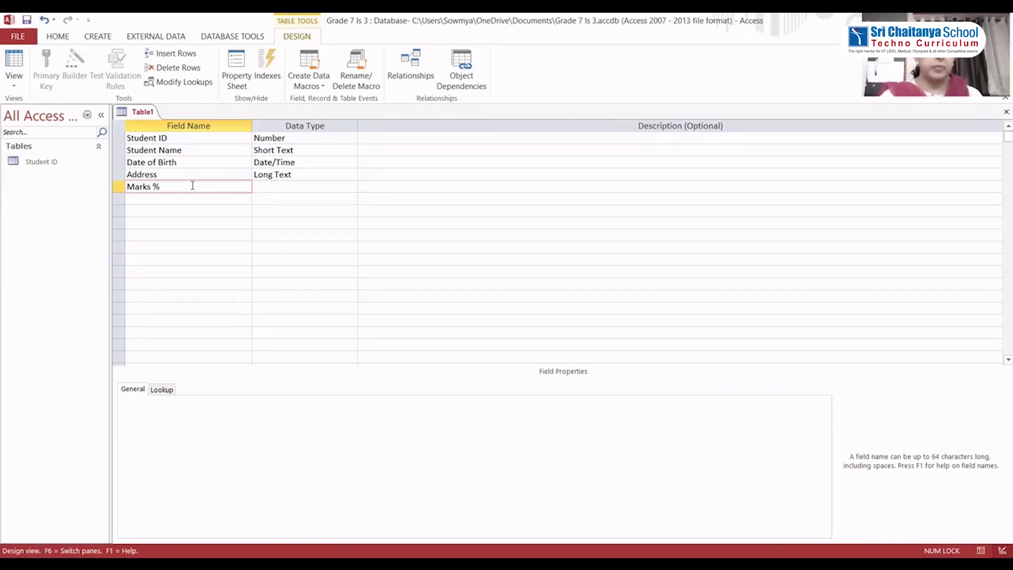
left_click(312, 186)
left_click(352, 186)
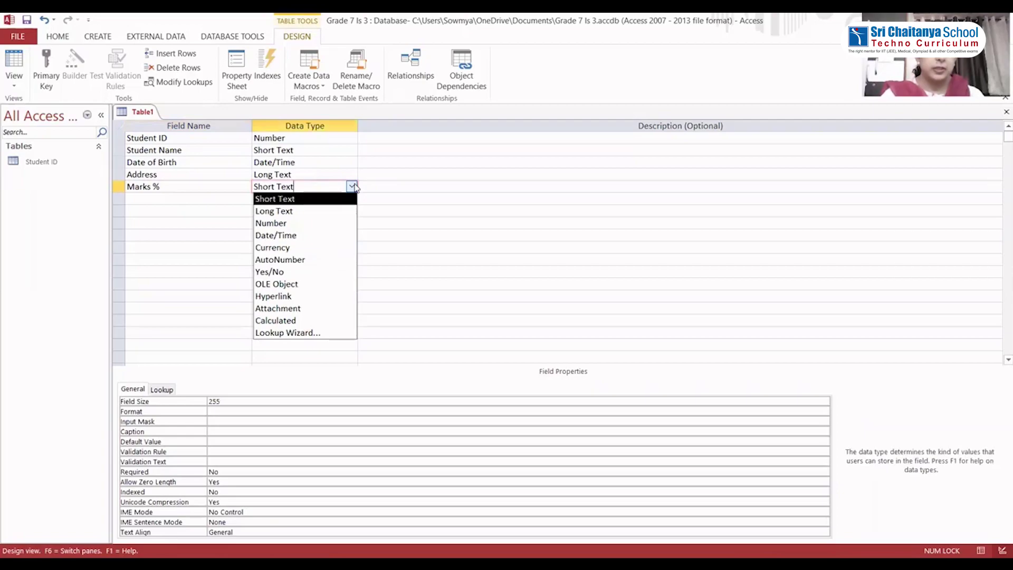
left_click(291, 223)
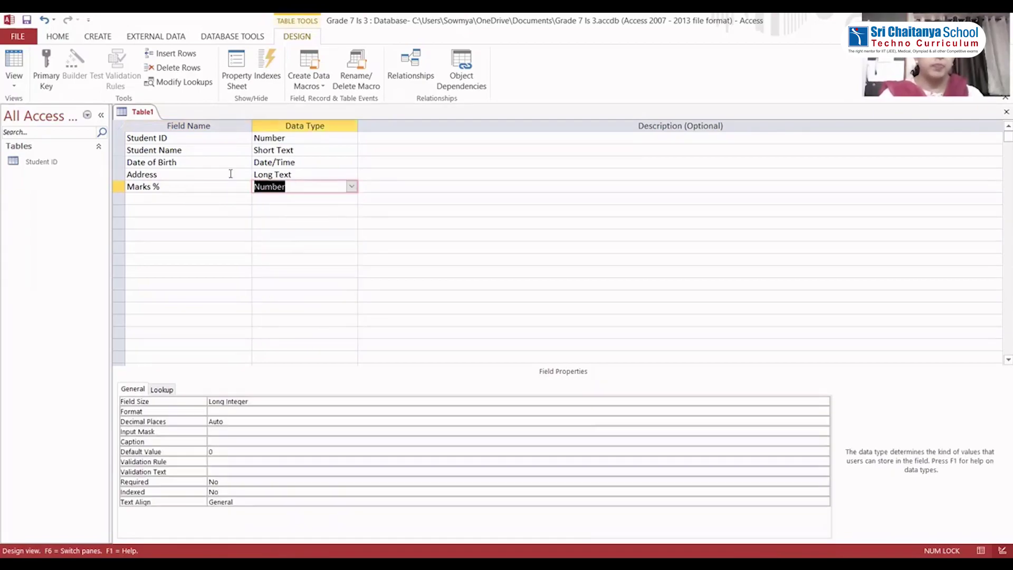
left_click(159, 199)
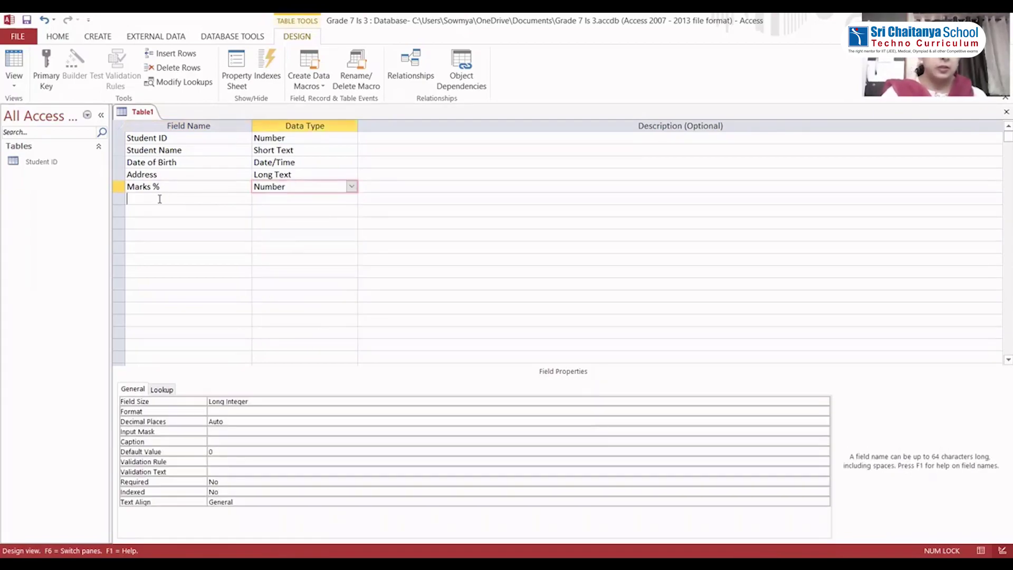
Step: Name the sixth field Roll No and give it the AutoNumber data type
type("Ro")
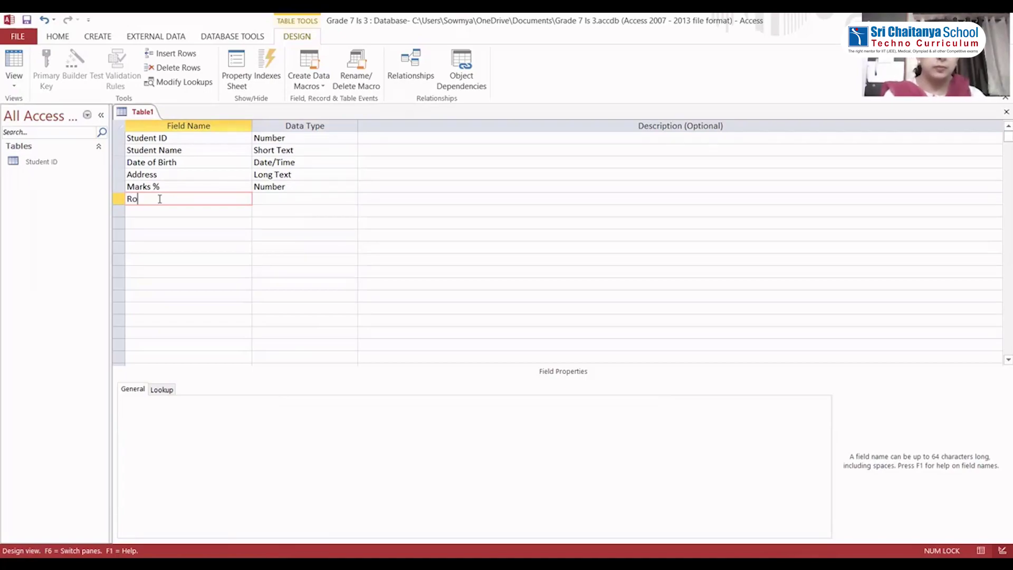
type("ll No")
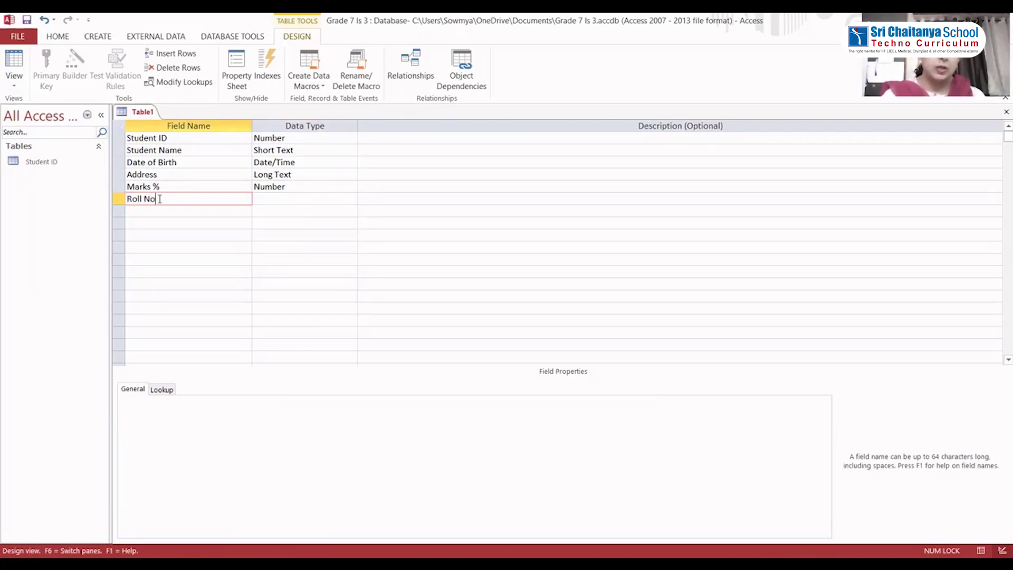
left_click(287, 199)
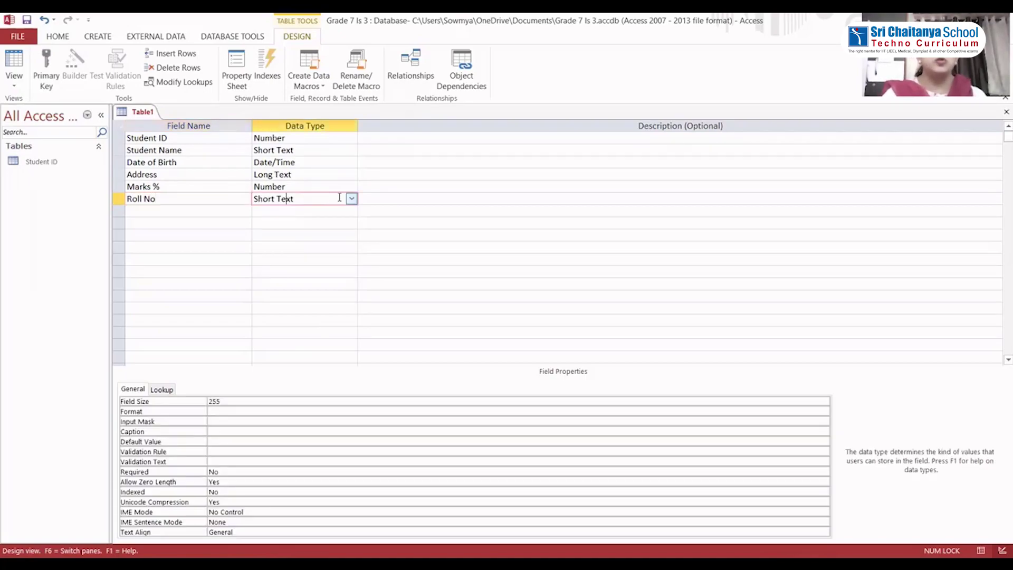
left_click(351, 198)
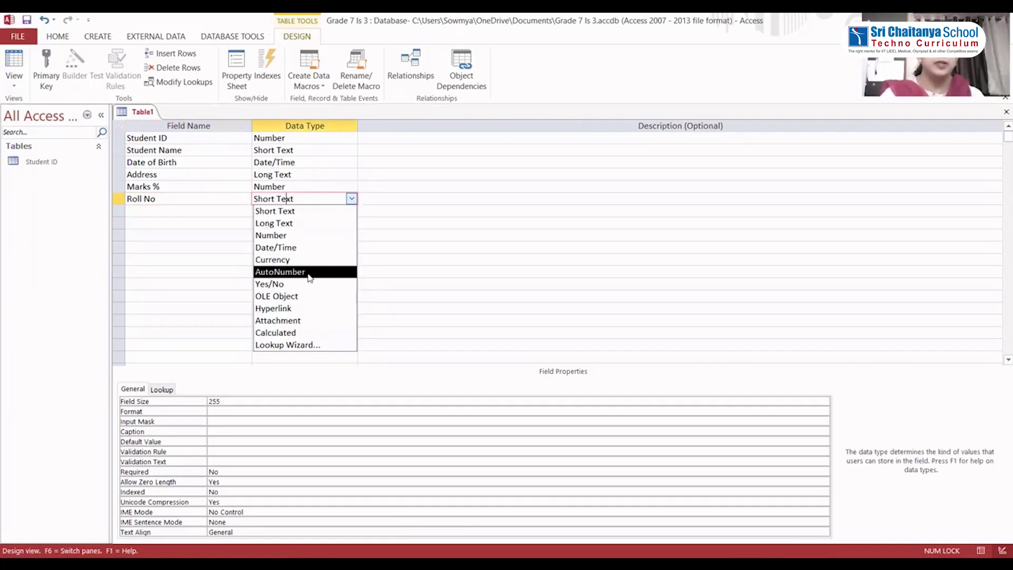
left_click(280, 271)
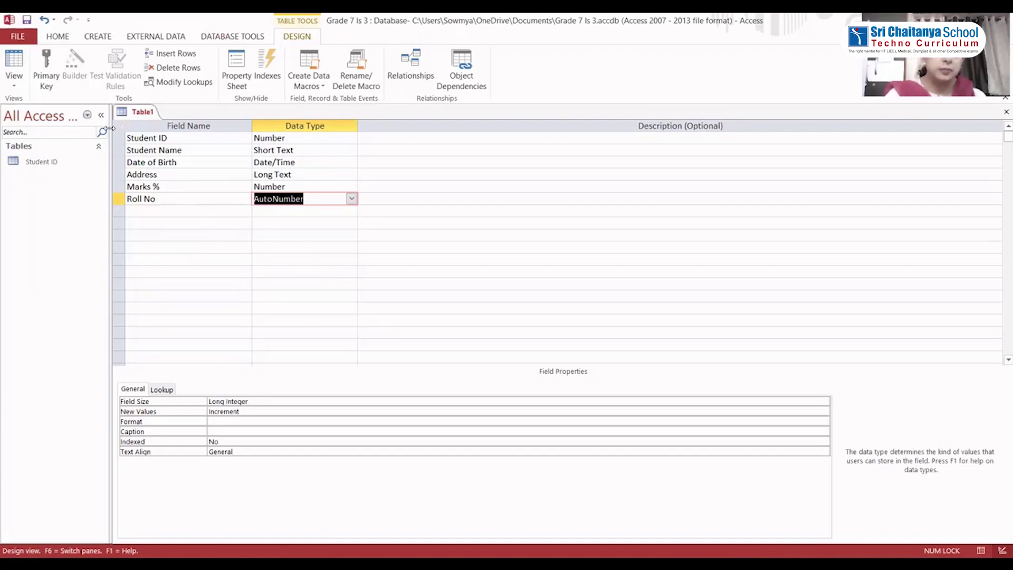
Step: Save the table design under the name 'Student ID 2'
right_click(141, 112)
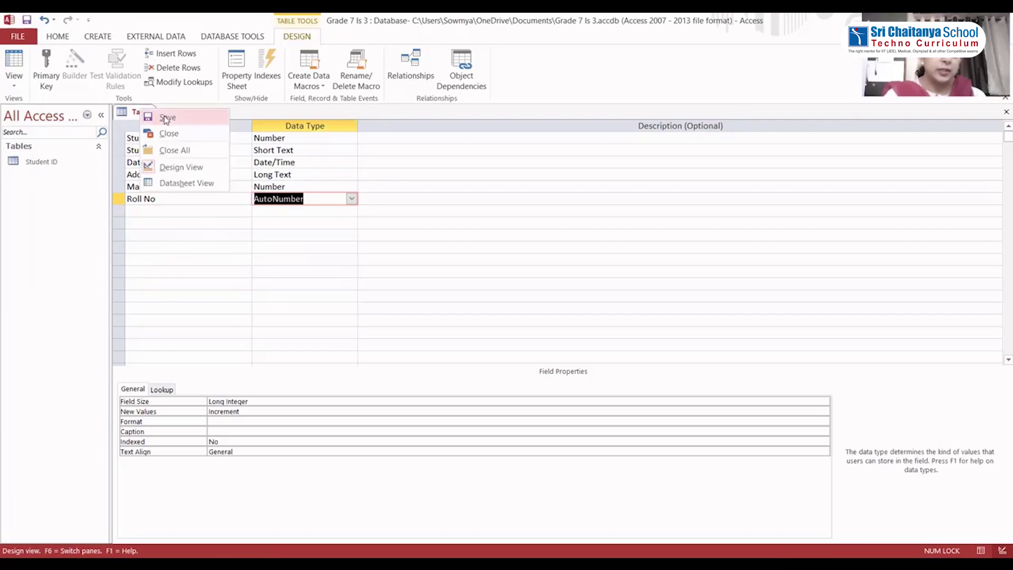
left_click(177, 116)
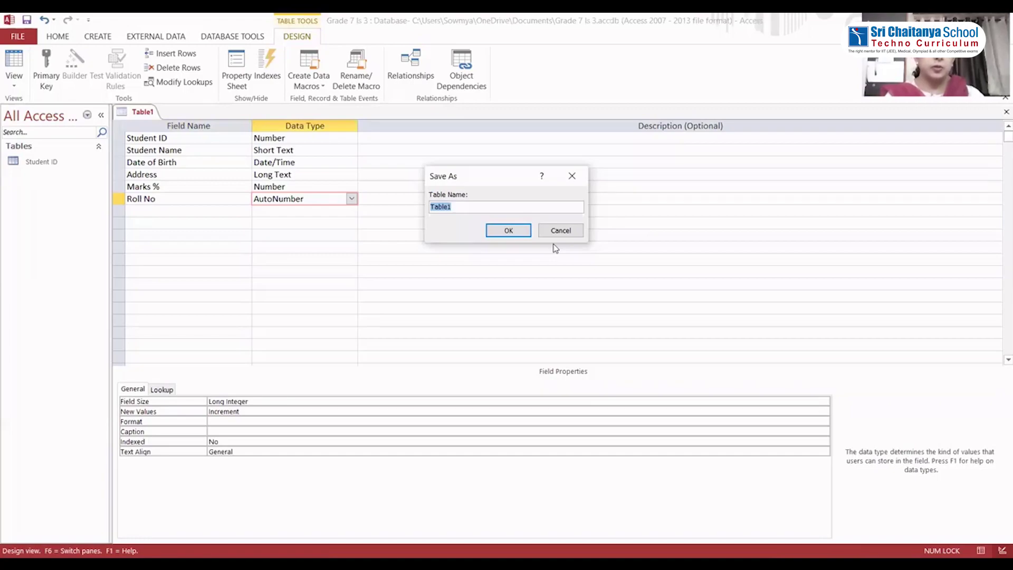
type("Su")
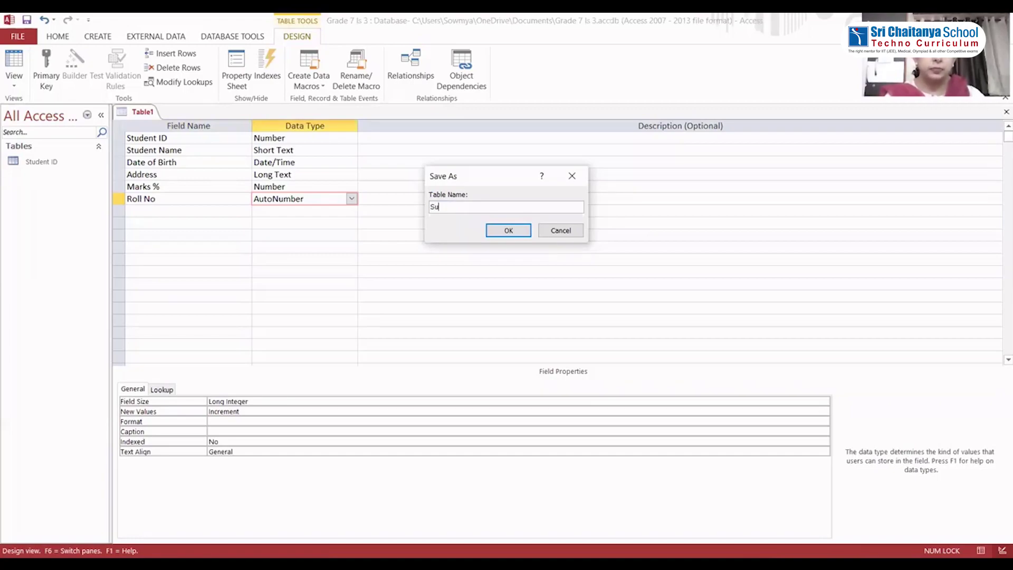
key("BackSpace")
type("tude")
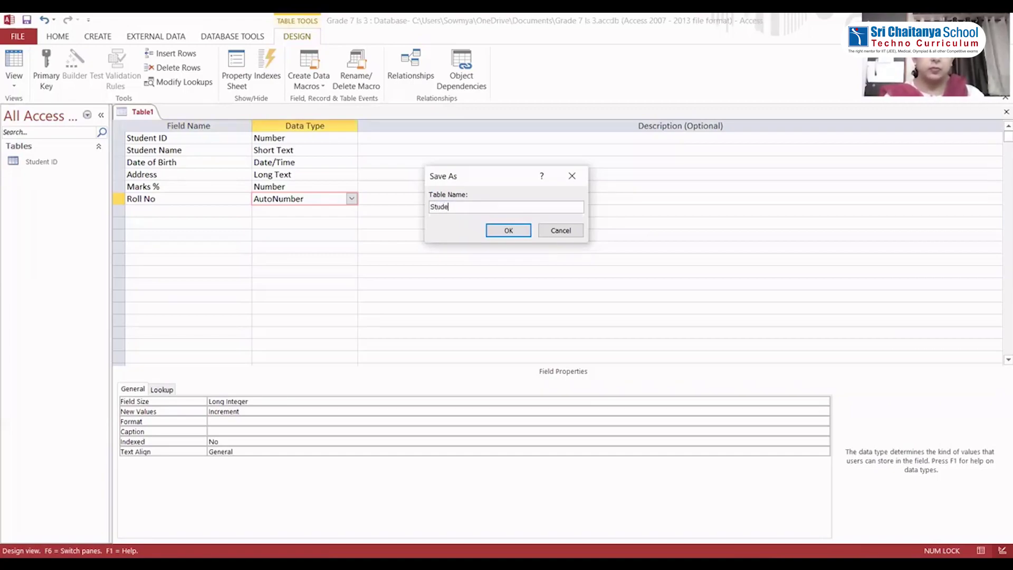
type("nt ID")
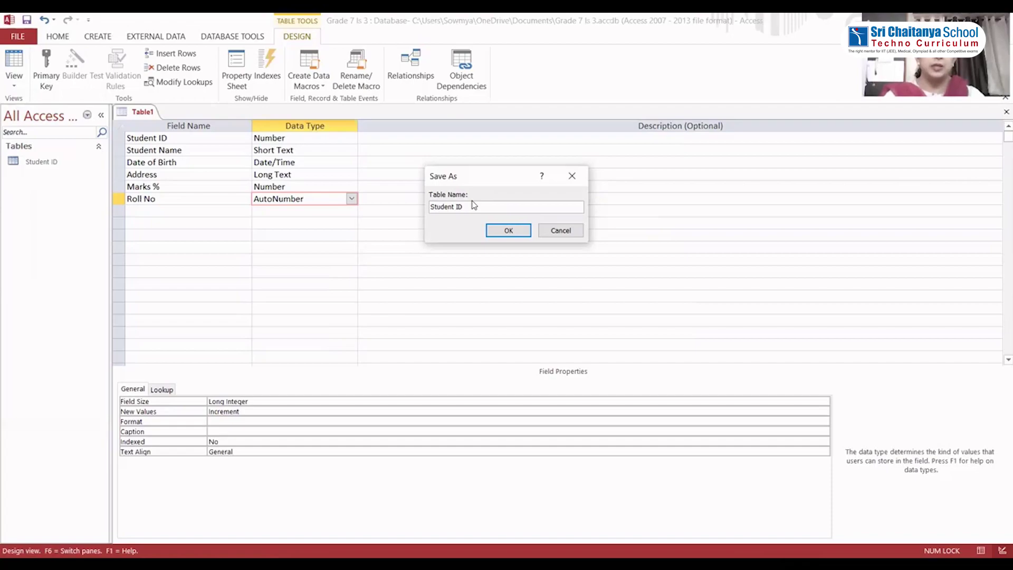
type("2")
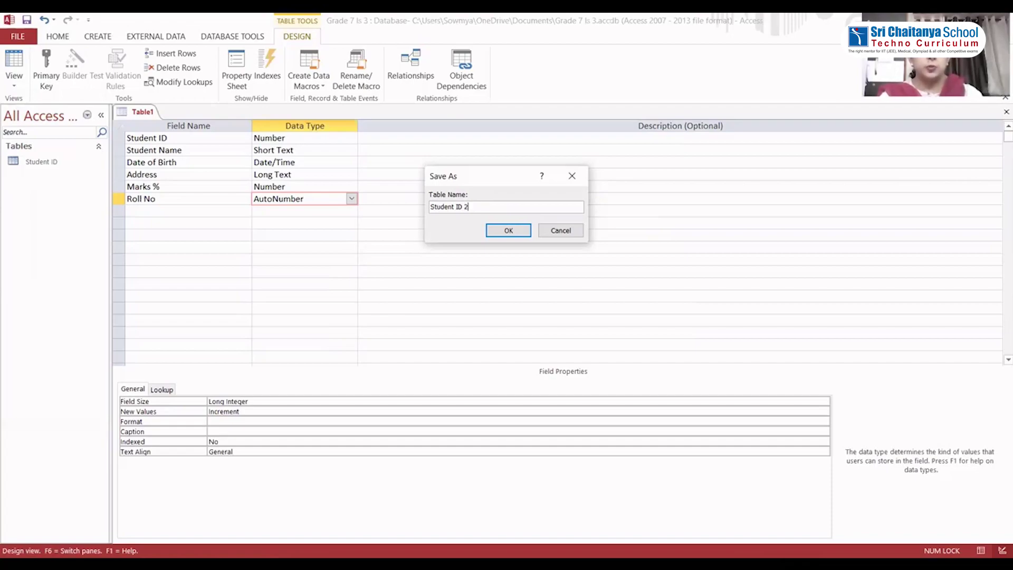
left_click(510, 232)
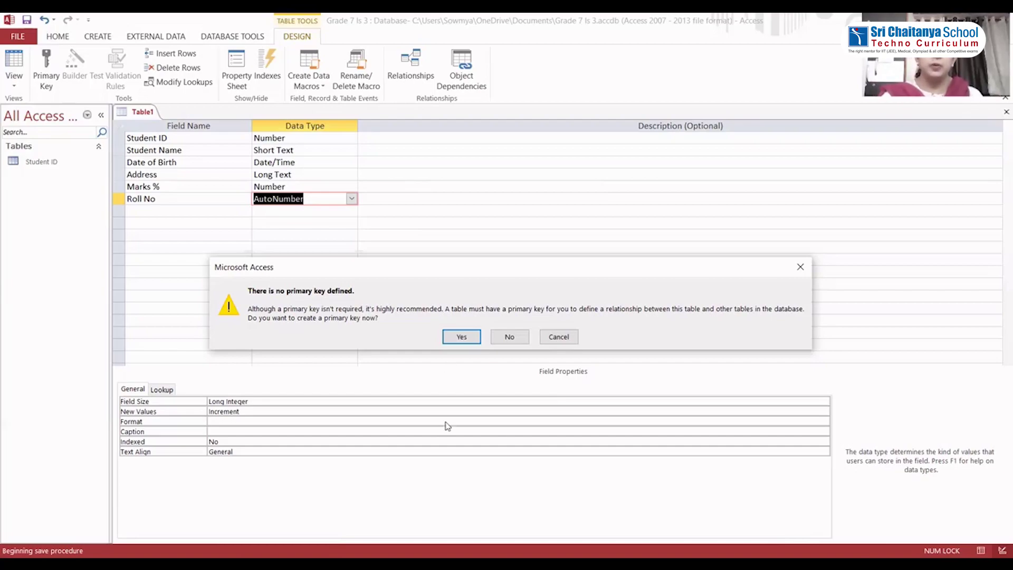
Step: Accept the primary key on Roll No, then open Student ID 2 for record entry
left_click(462, 337)
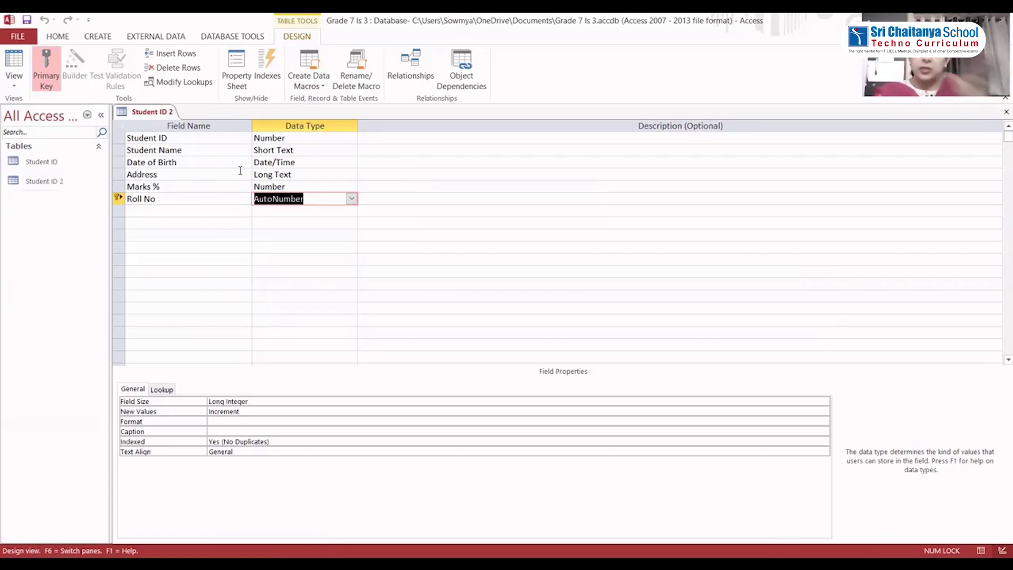
left_click(47, 182)
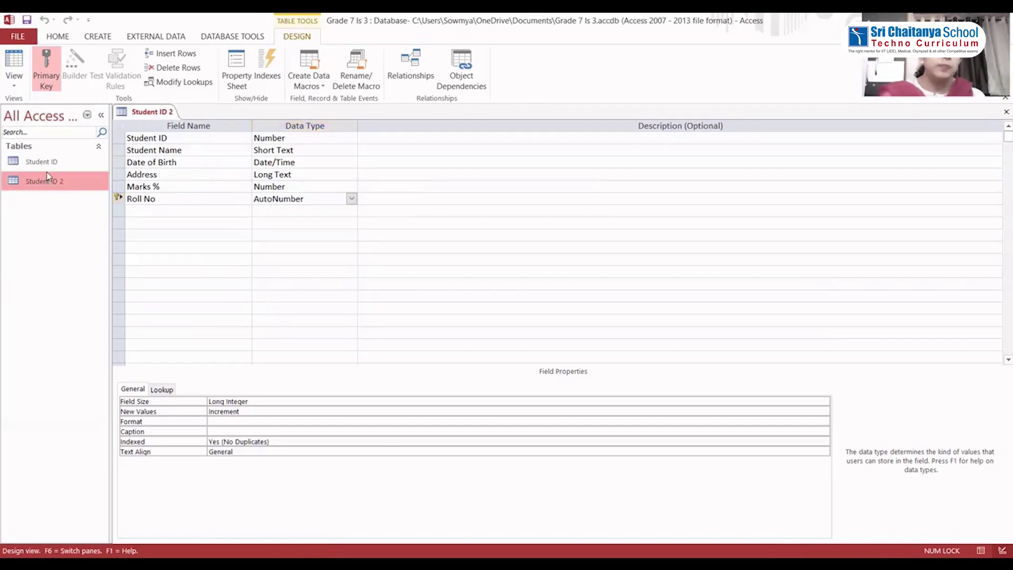
right_click(48, 182)
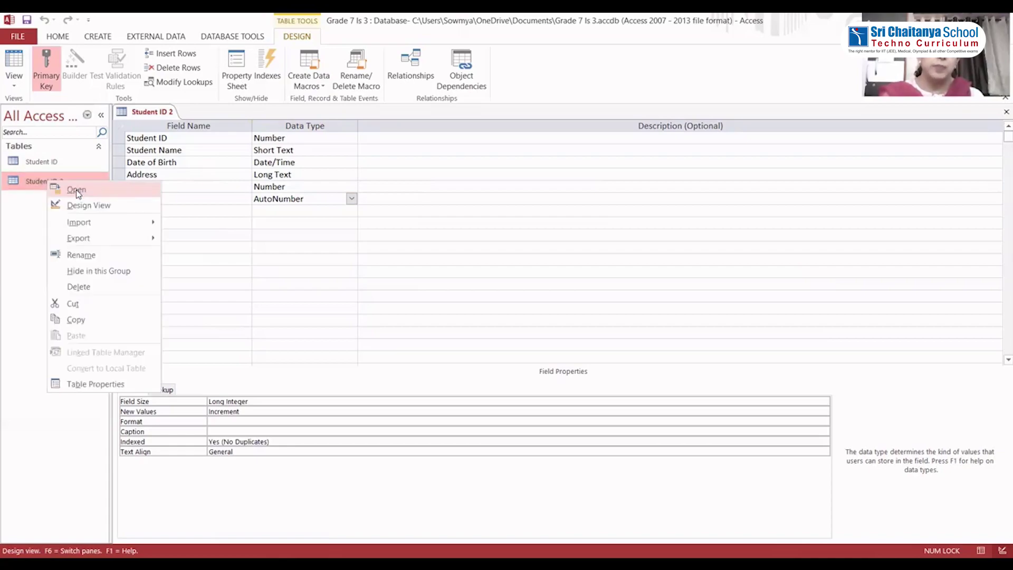
left_click(77, 190)
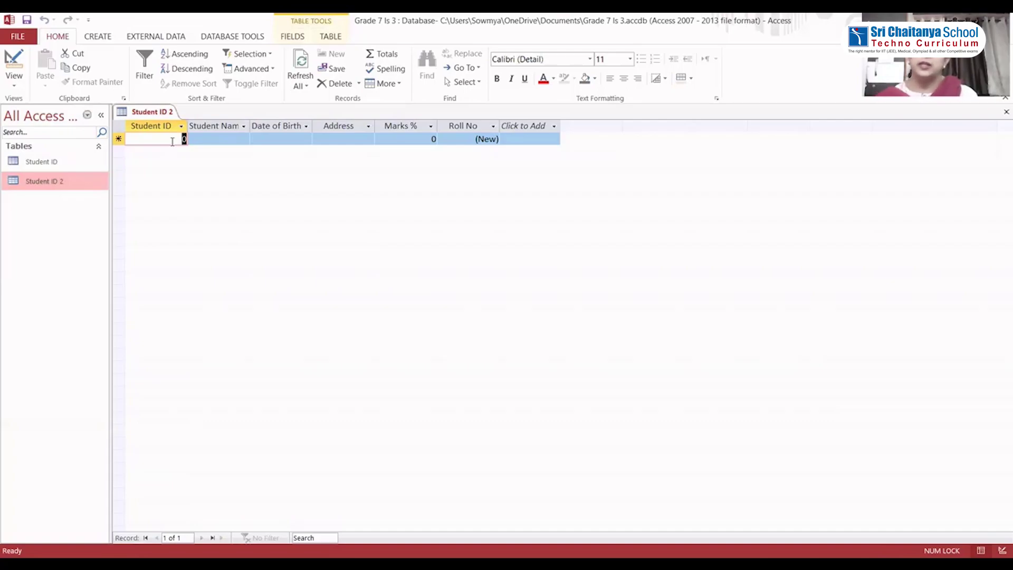
Step: Enter Student ID 1 and the name Riya in the first record
type("1")
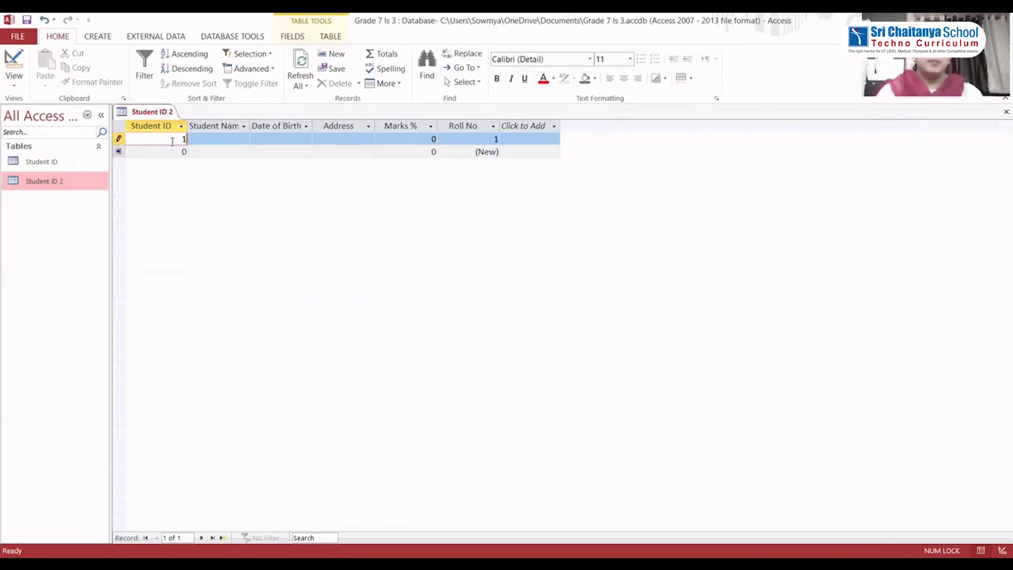
key("Tab")
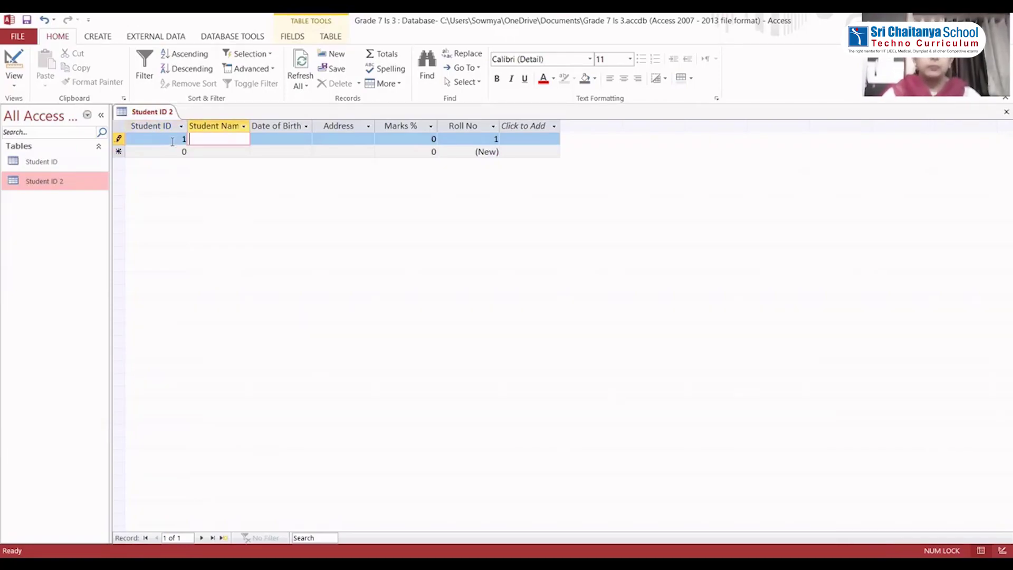
type("R")
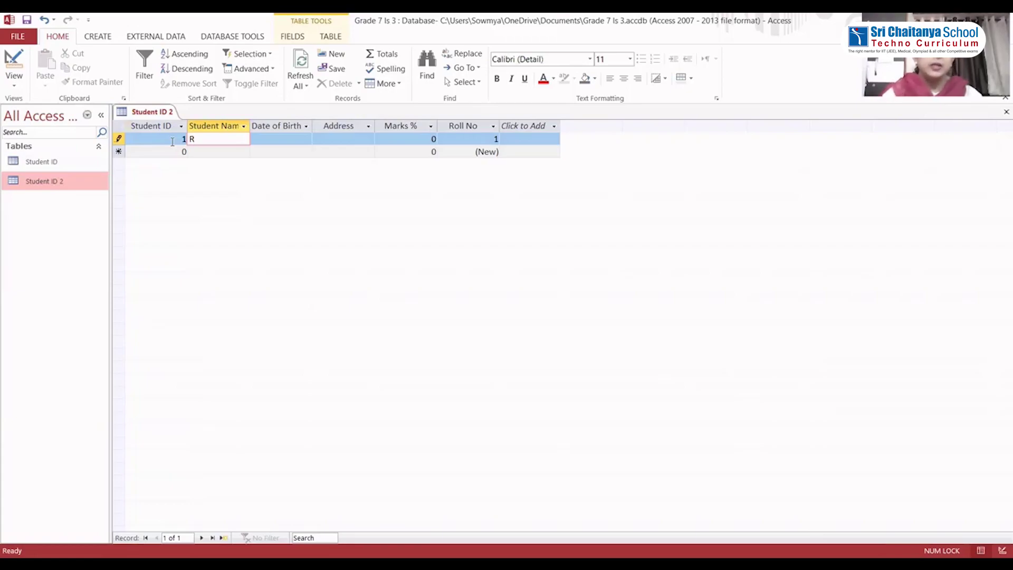
type("iya")
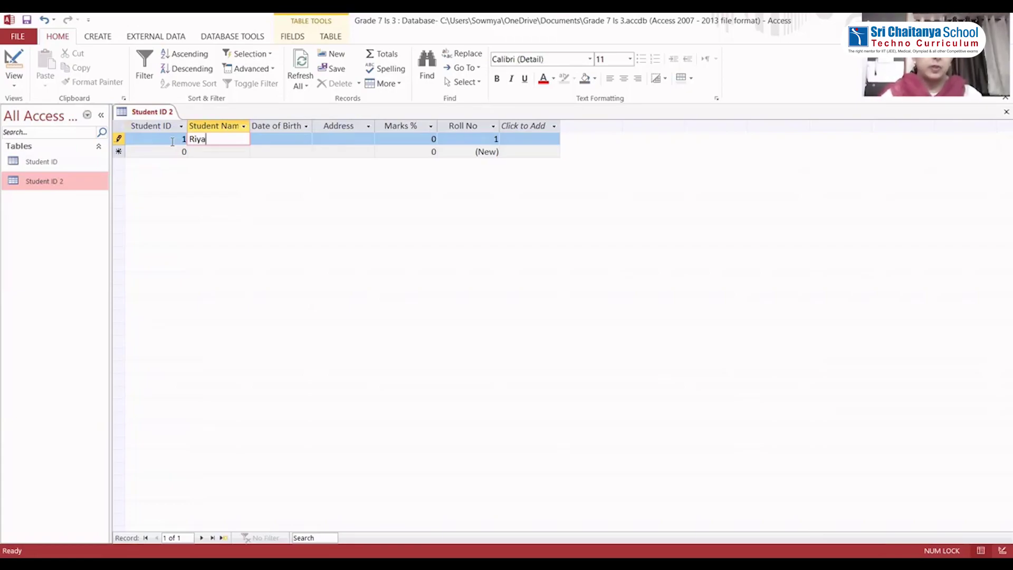
key("Tab")
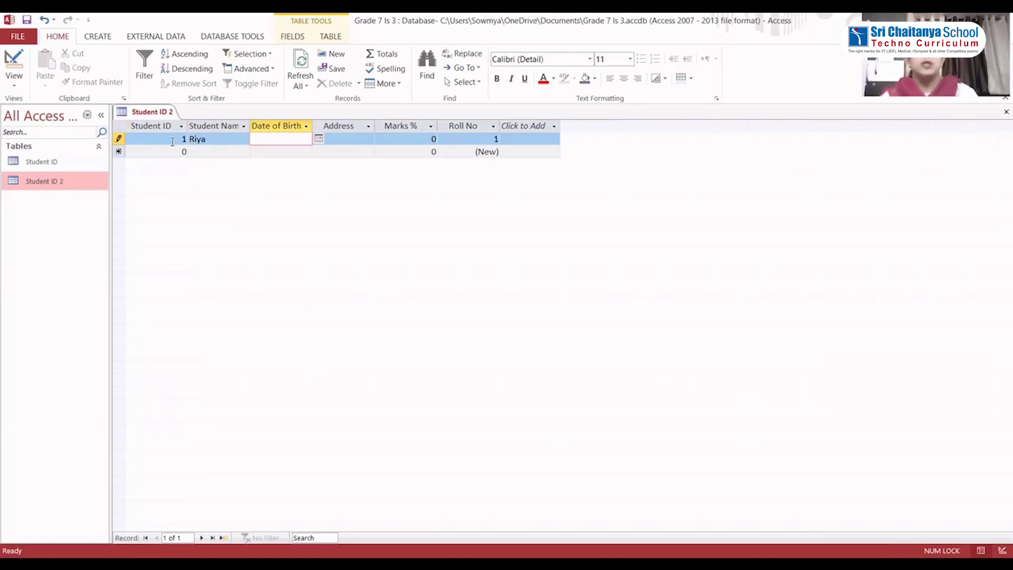
left_click(319, 139)
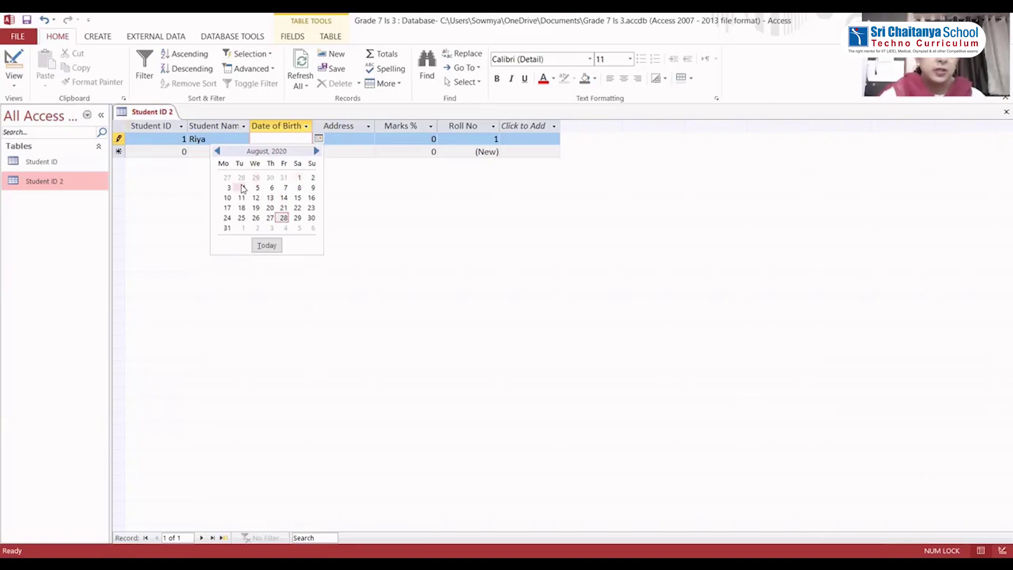
left_click(217, 151)
left_click(217, 151)
left_click(218, 151)
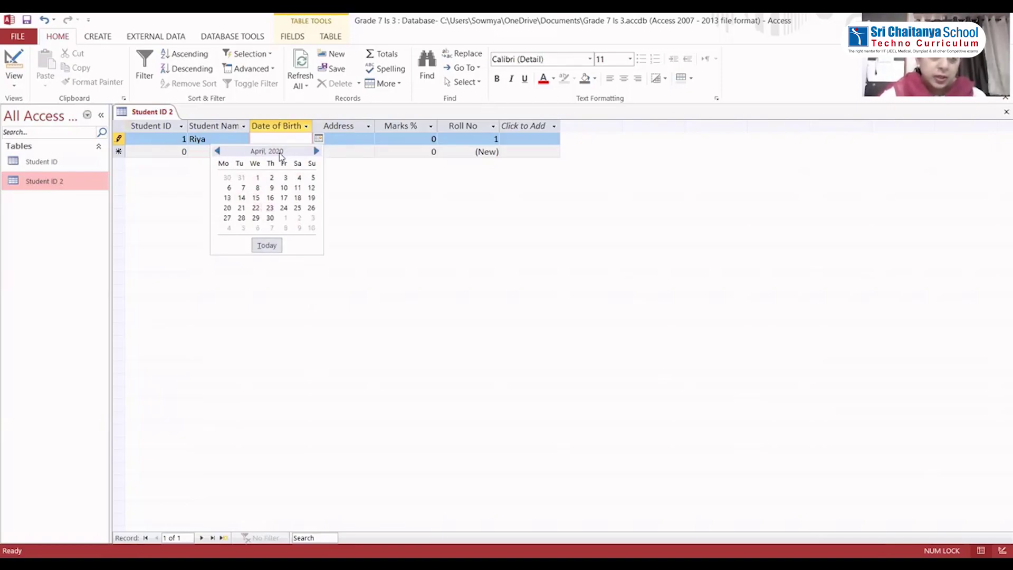
left_click(218, 152)
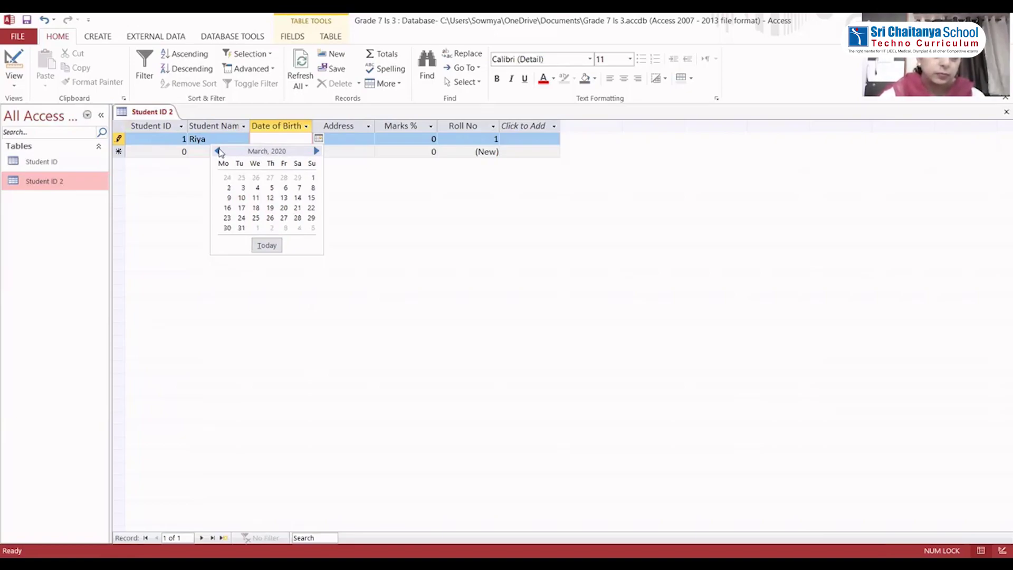
left_click(219, 151)
left_click(218, 151)
left_click(219, 152)
left_click(219, 151)
left_click(218, 151)
double_click(218, 151)
left_click(218, 152)
double_click(218, 151)
double_click(218, 151)
left_click(218, 152)
double_click(218, 151)
double_click(219, 151)
left_click(219, 151)
double_click(219, 151)
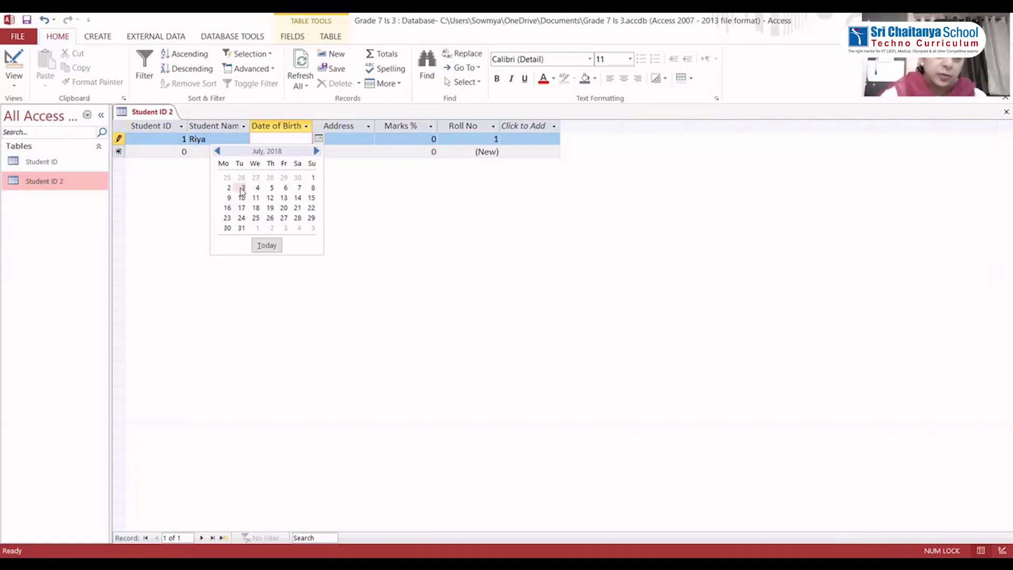
left_click(242, 188)
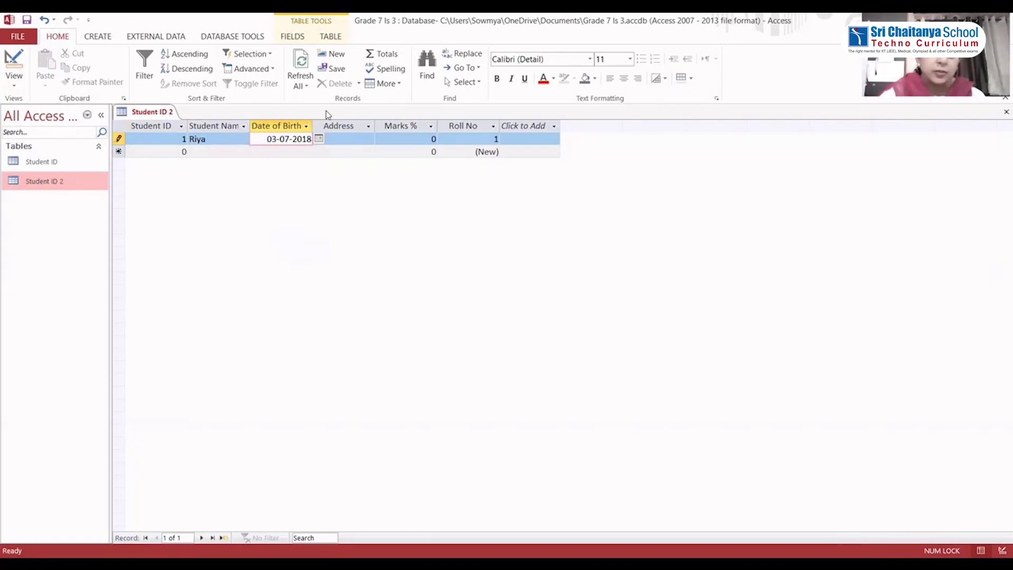
Step: Enter Bangalore as Riya's address and 95 as her Marks %
left_click(361, 140)
type("Bangalore")
left_click(433, 140)
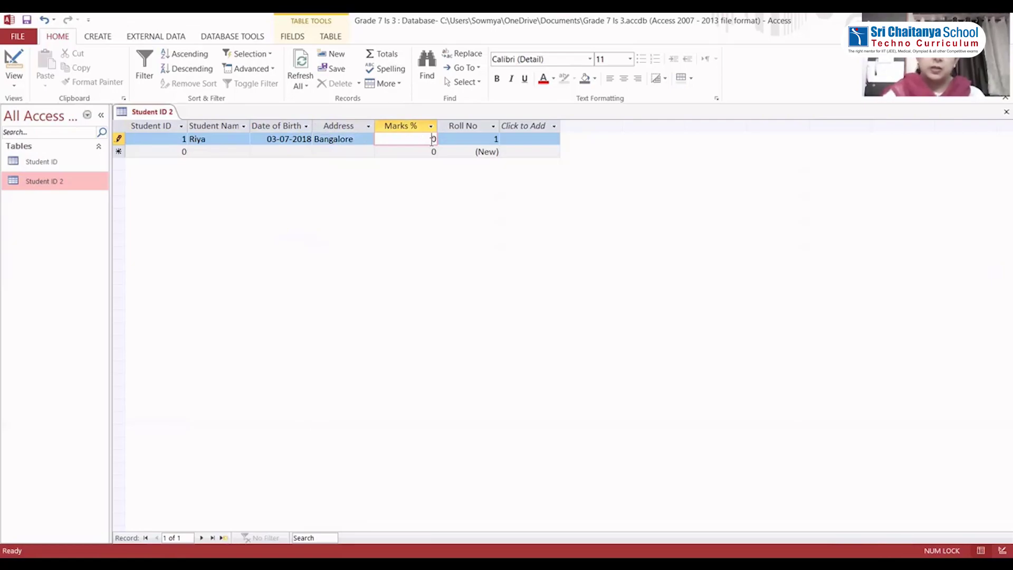
type("95")
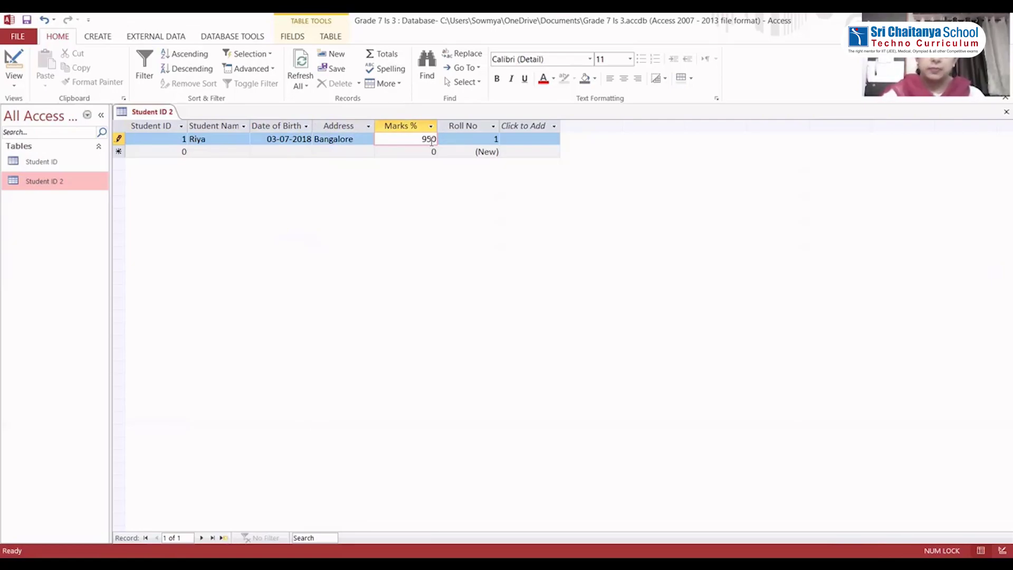
key("BackSpace")
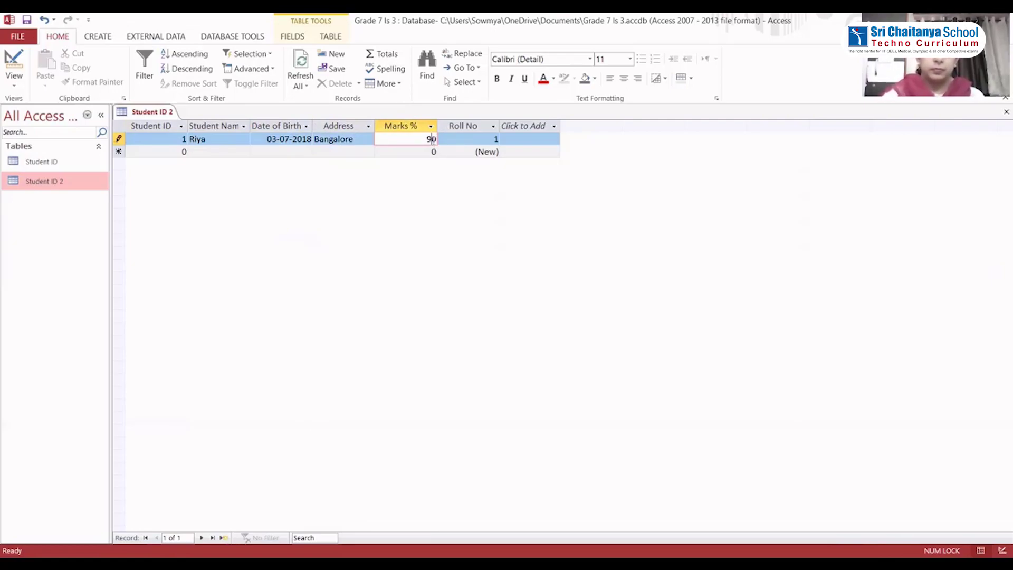
key("Delete")
type("5")
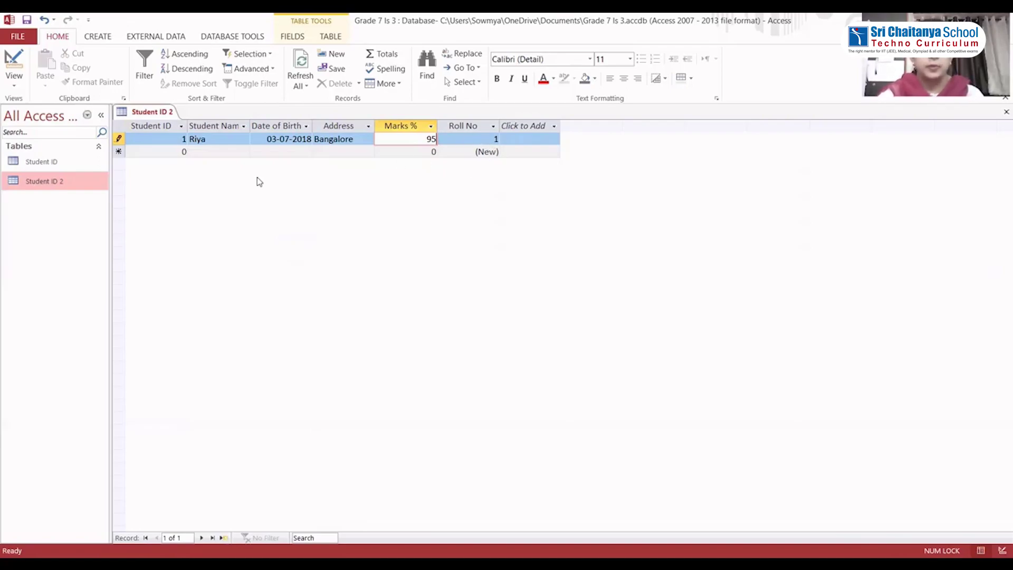
left_click(183, 152)
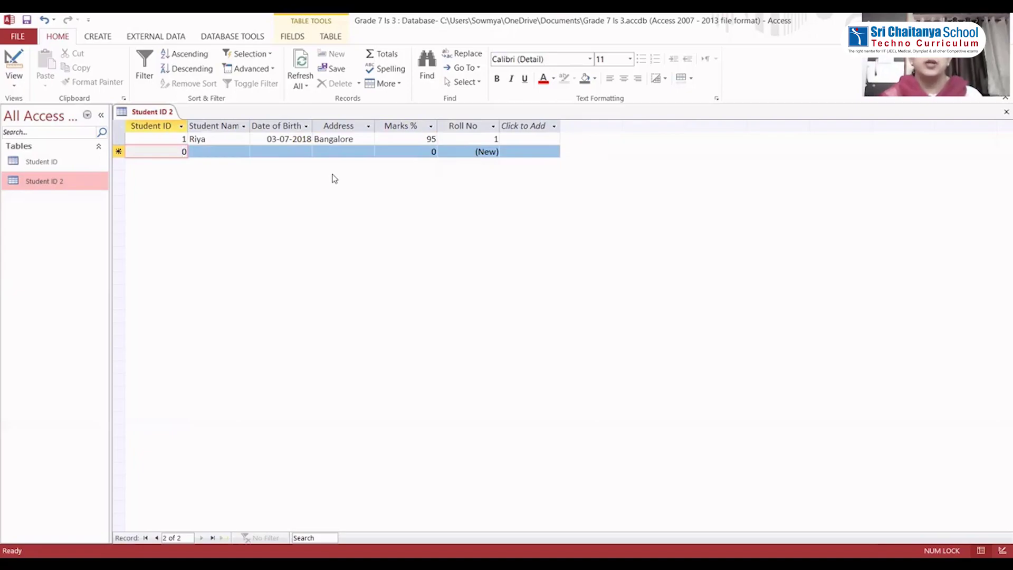
Step: Fill the new row with 2, Aryan, 12-12-2007, Hyderabad and Marks % 87
type("2")
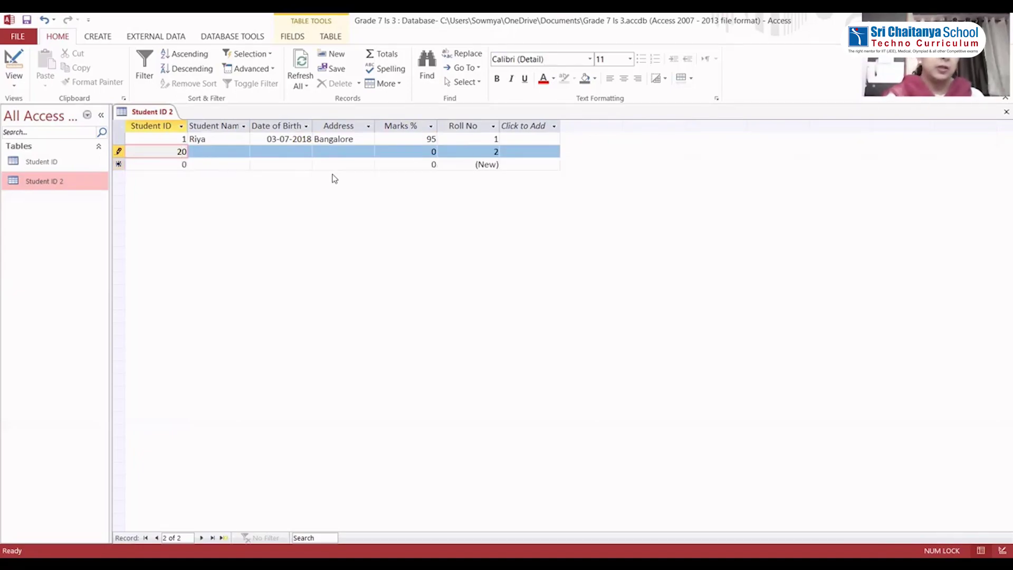
key("Delete")
key("Tab")
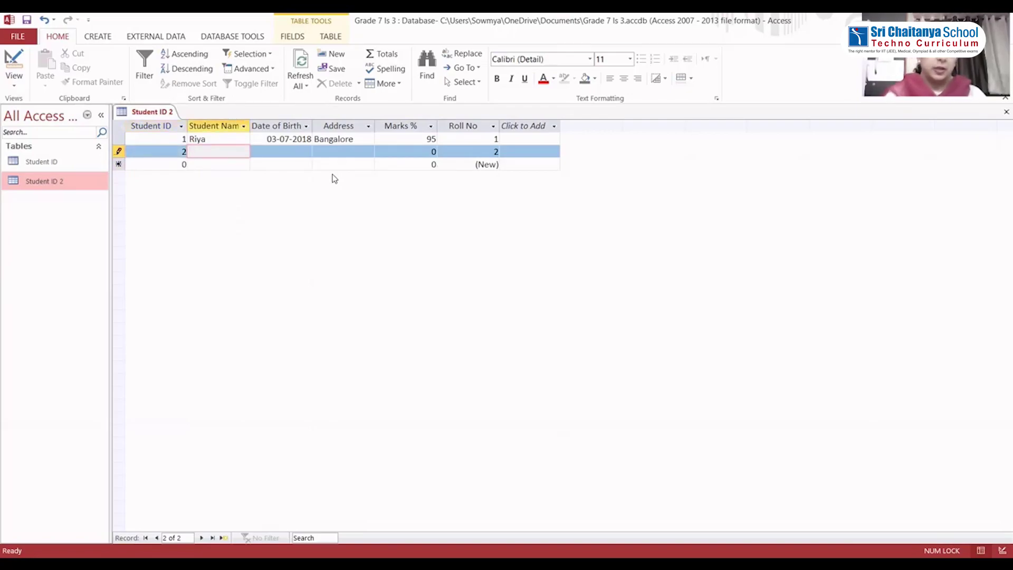
type("A")
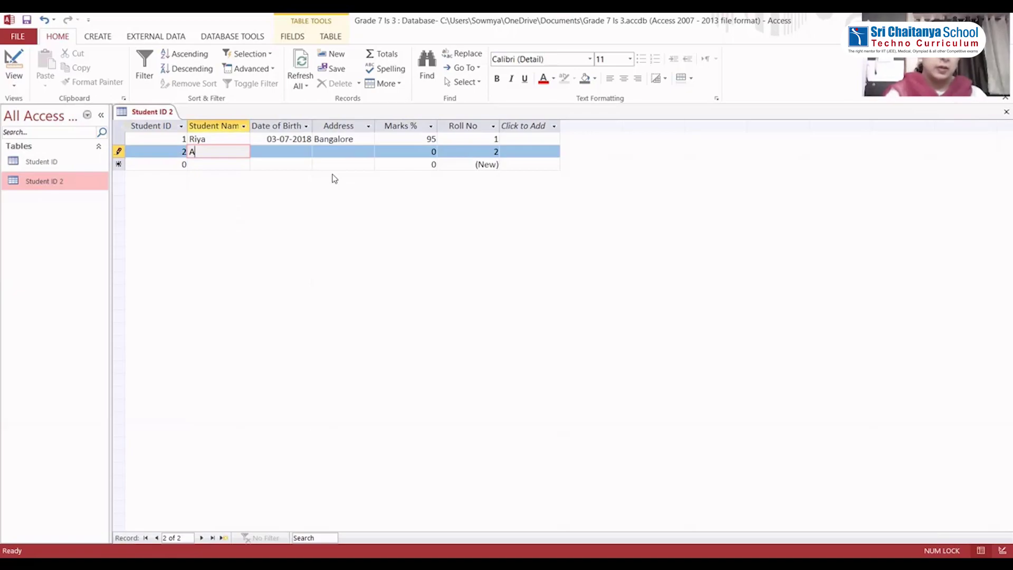
type("ryan")
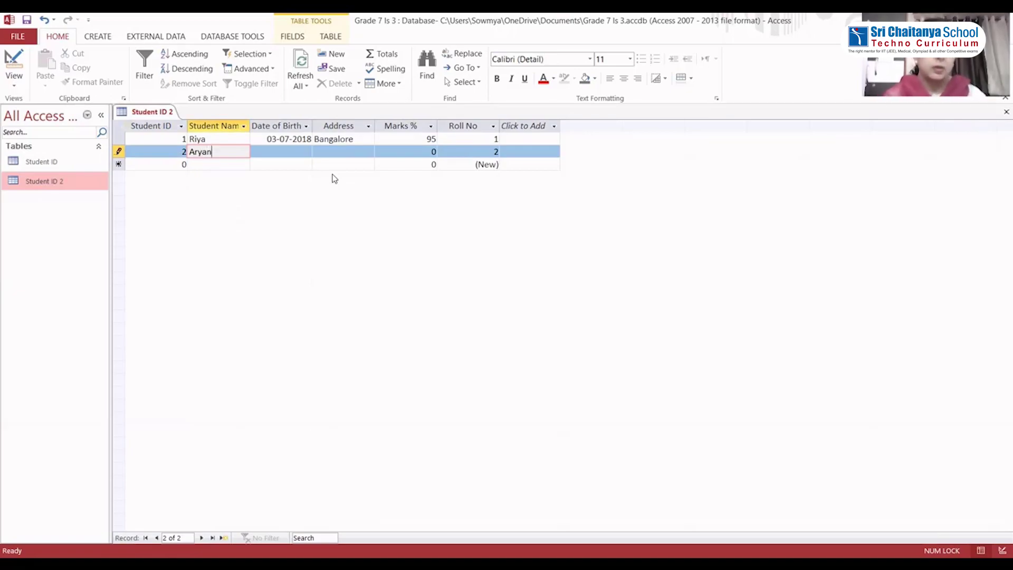
key("Tab")
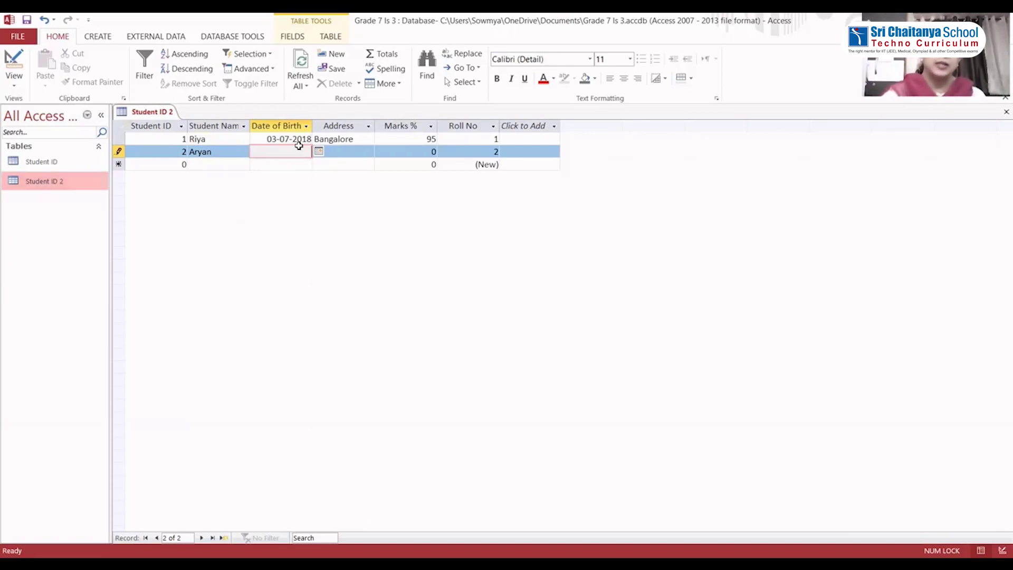
type("12-12-2007")
left_click(345, 152)
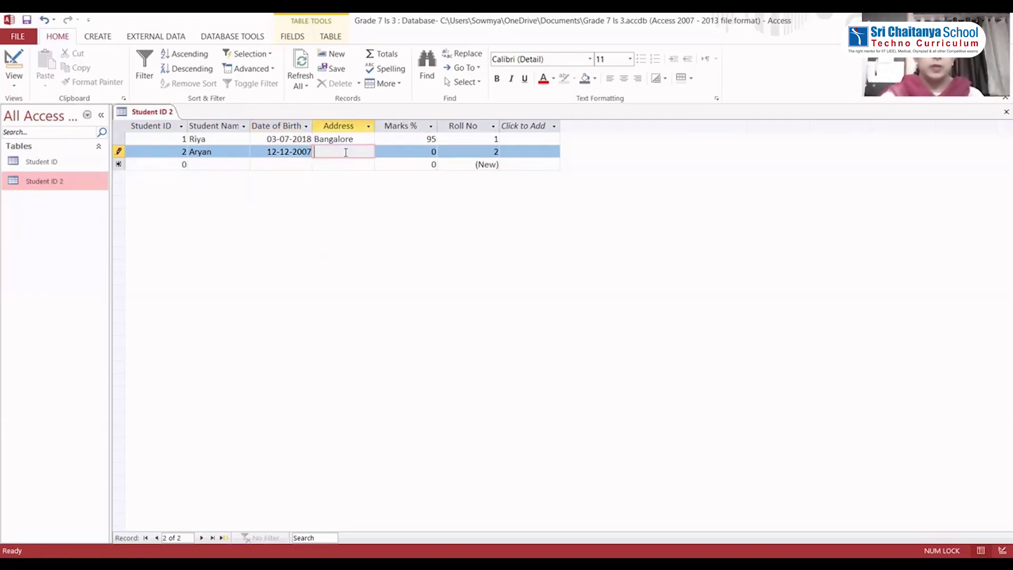
type("Hy")
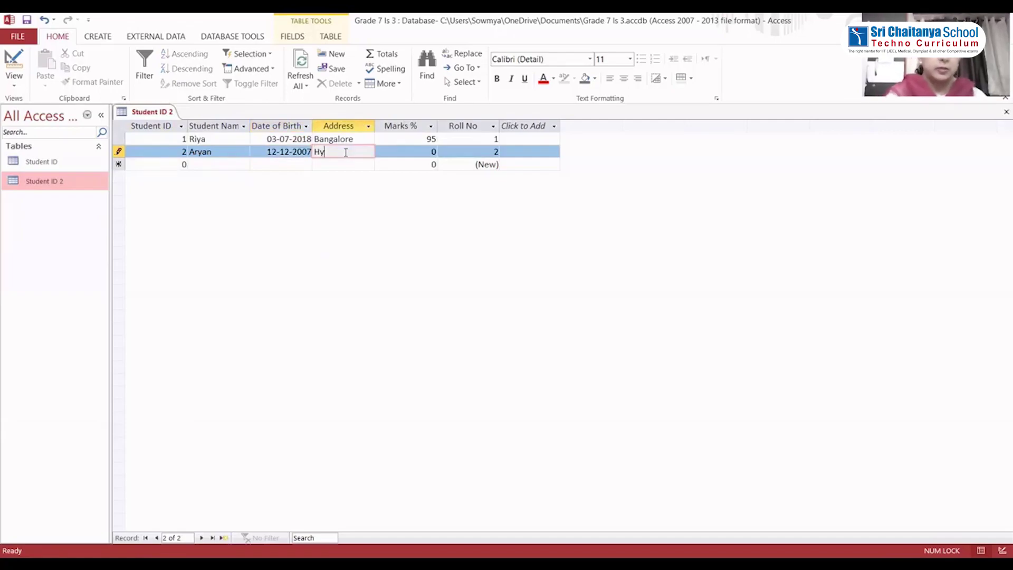
type("derabad")
key("Tab")
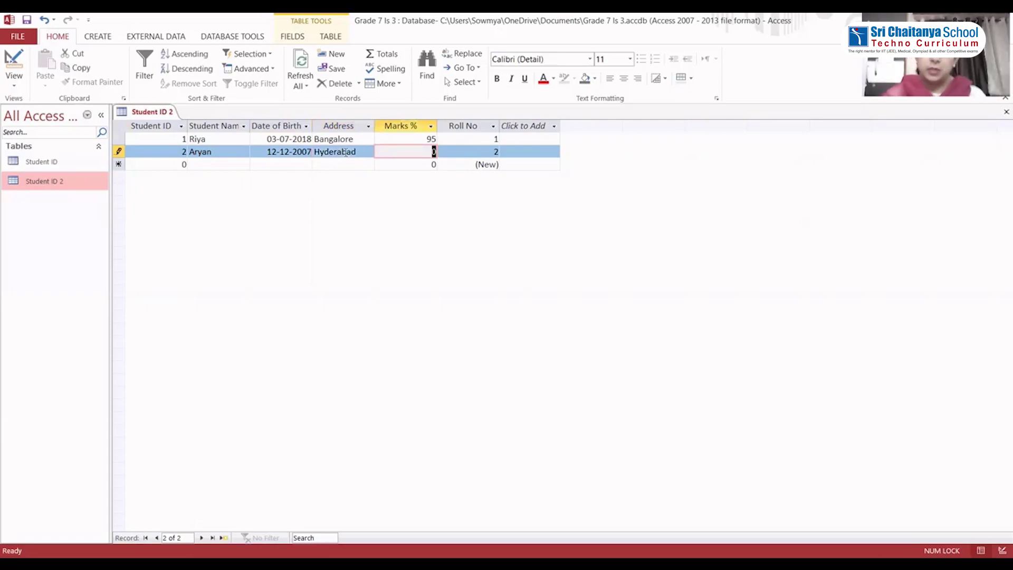
type("87")
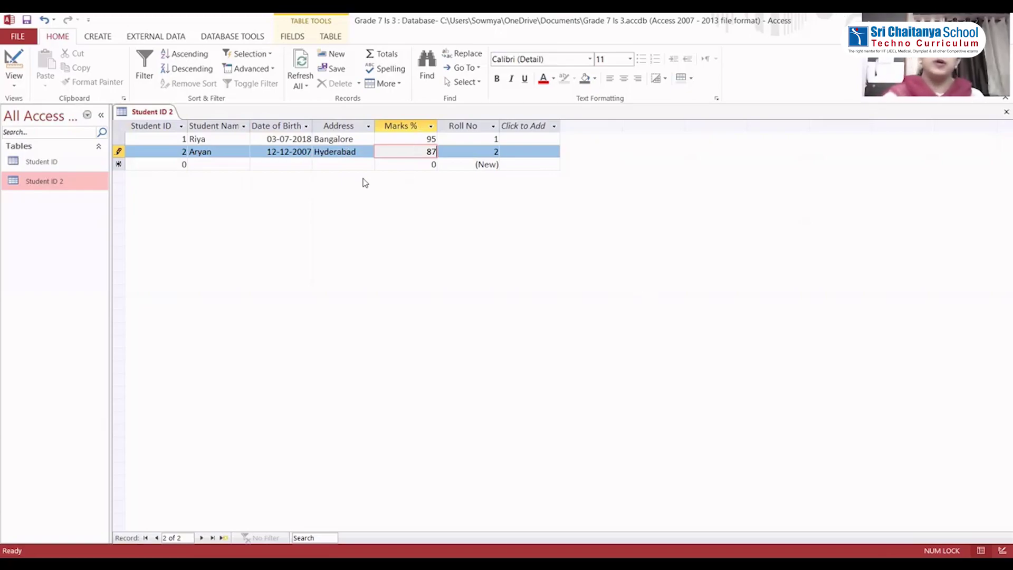
Step: Save the Student ID 2 table with both records and reselect it in the Navigation Pane
right_click(162, 114)
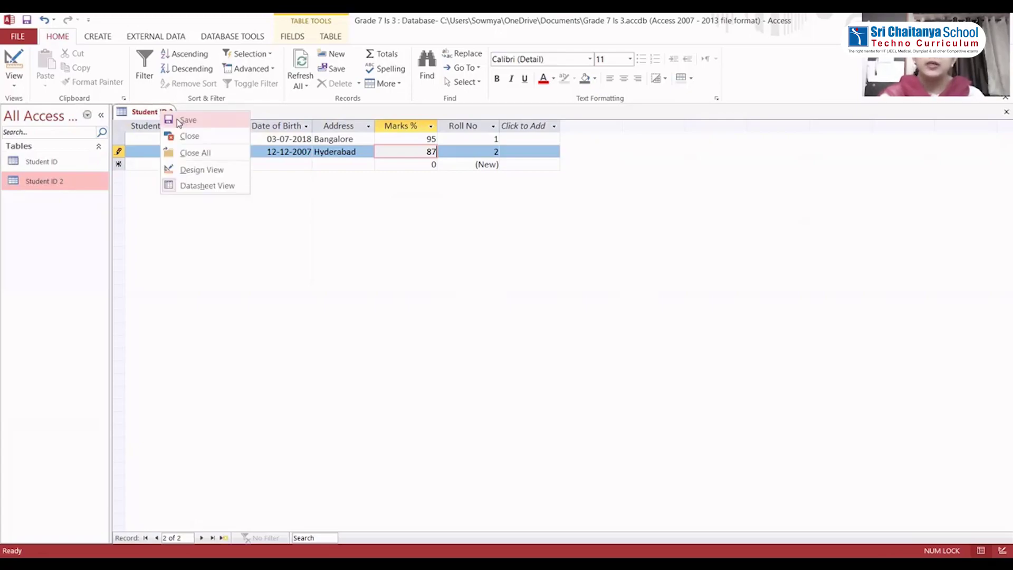
left_click(186, 121)
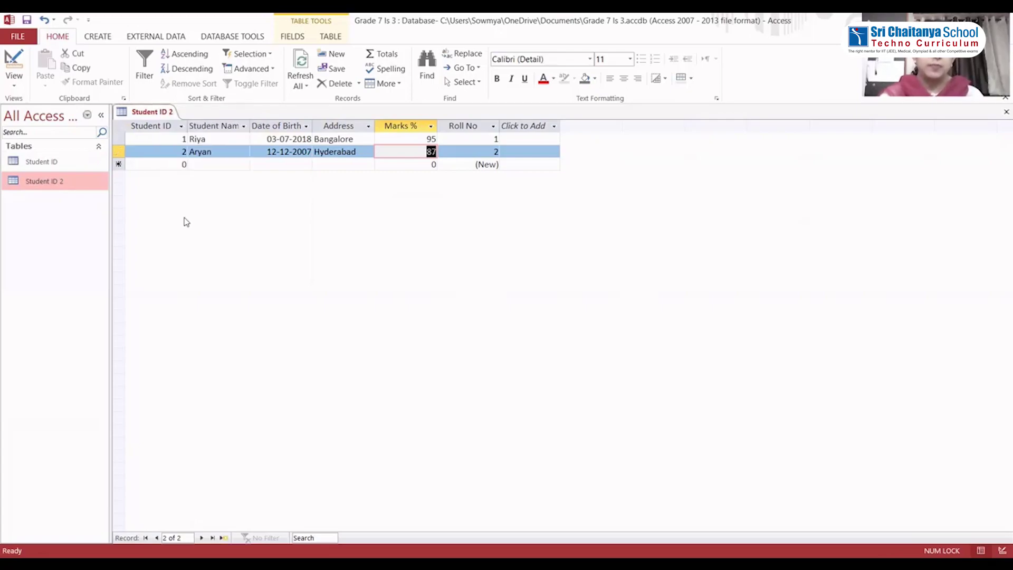
left_click(51, 164)
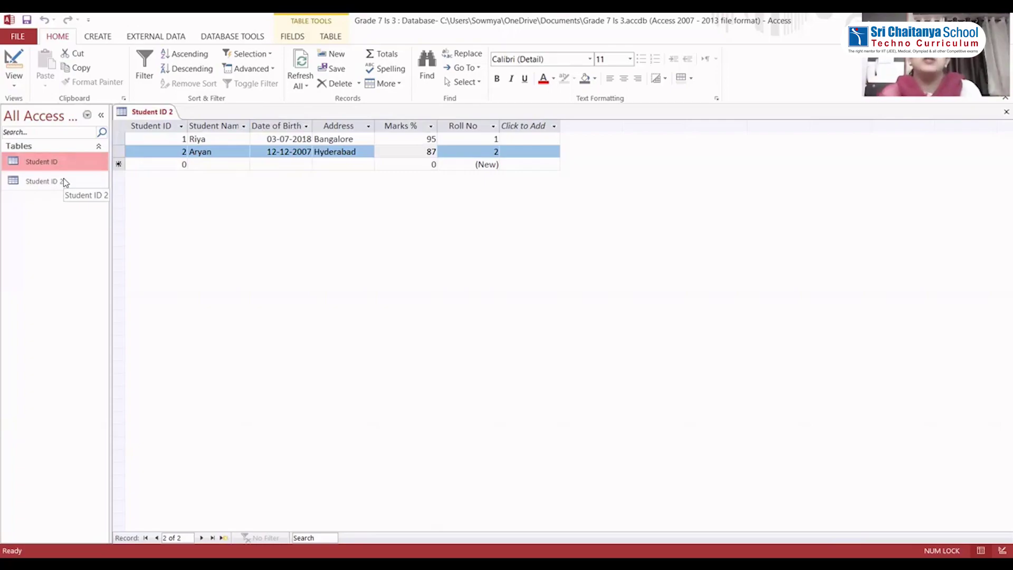
left_click(47, 185)
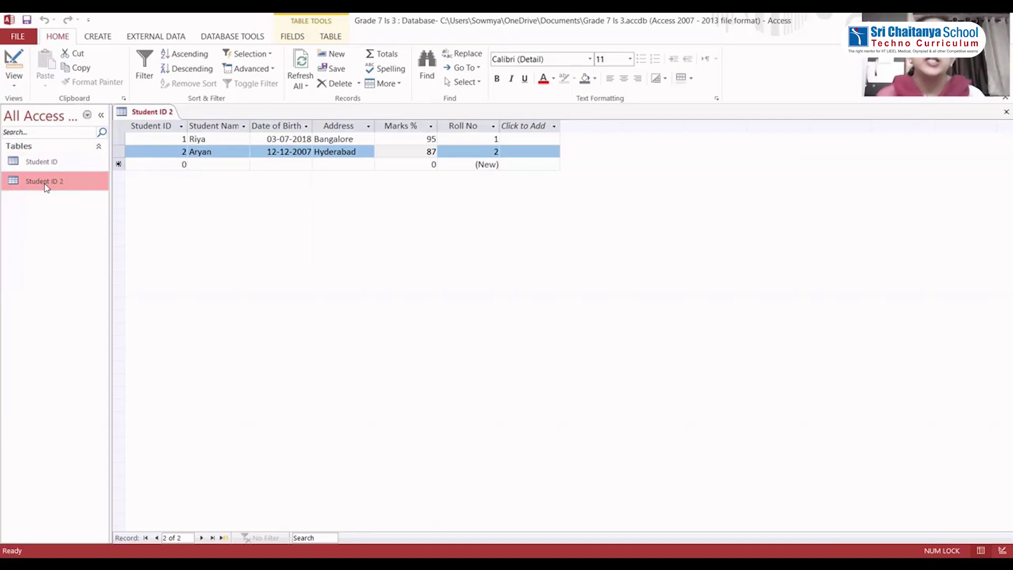
left_click(98, 36)
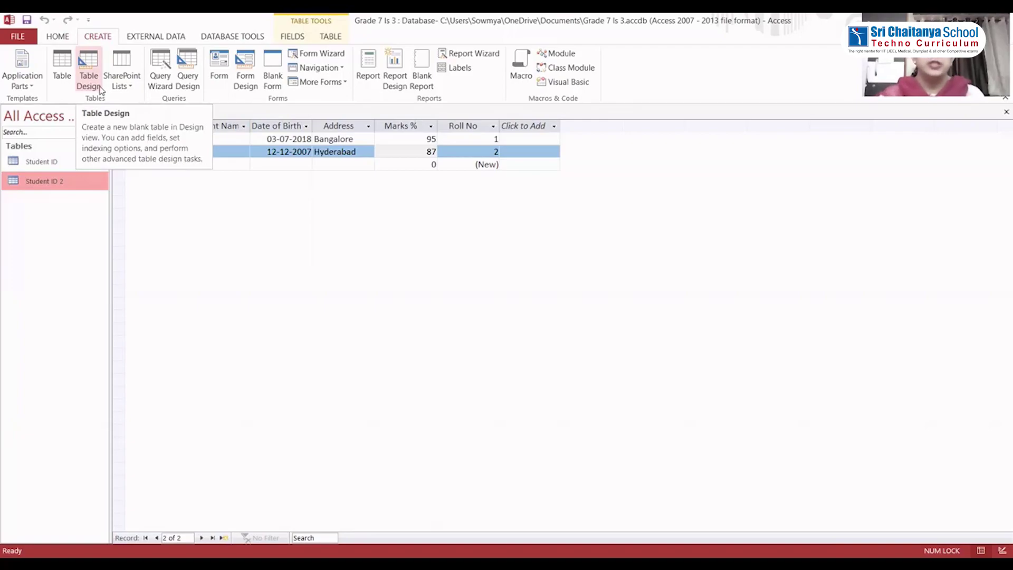
Step: Save from the File menu and reopen Grade 7 Is 3 from the Recent list
left_click(22, 39)
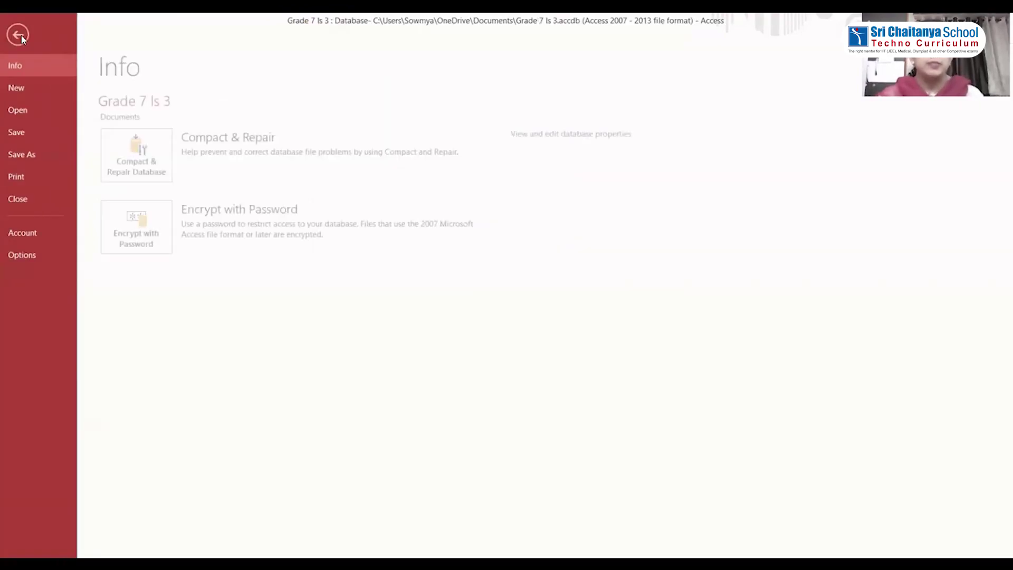
left_click(36, 135)
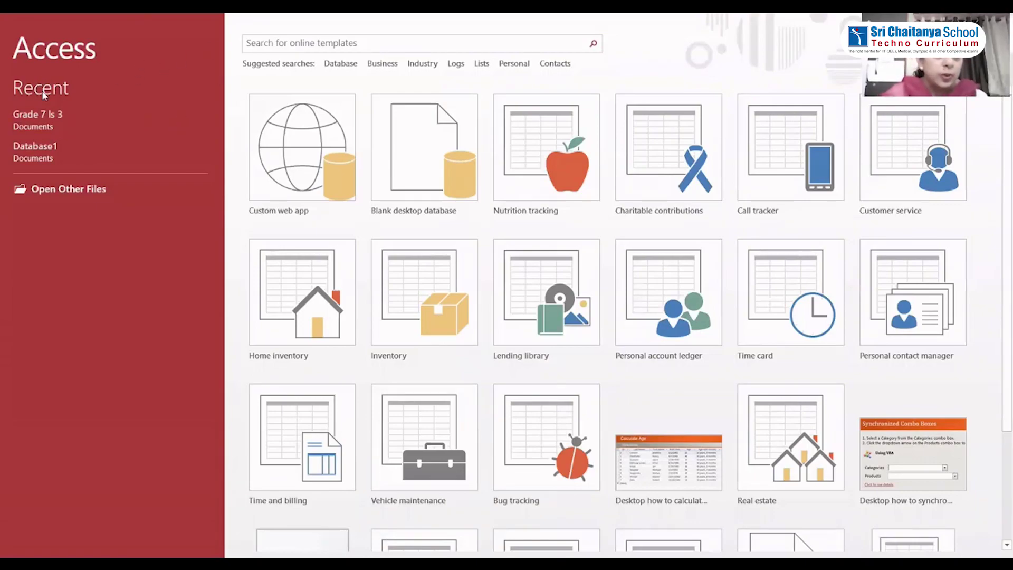
left_click(36, 119)
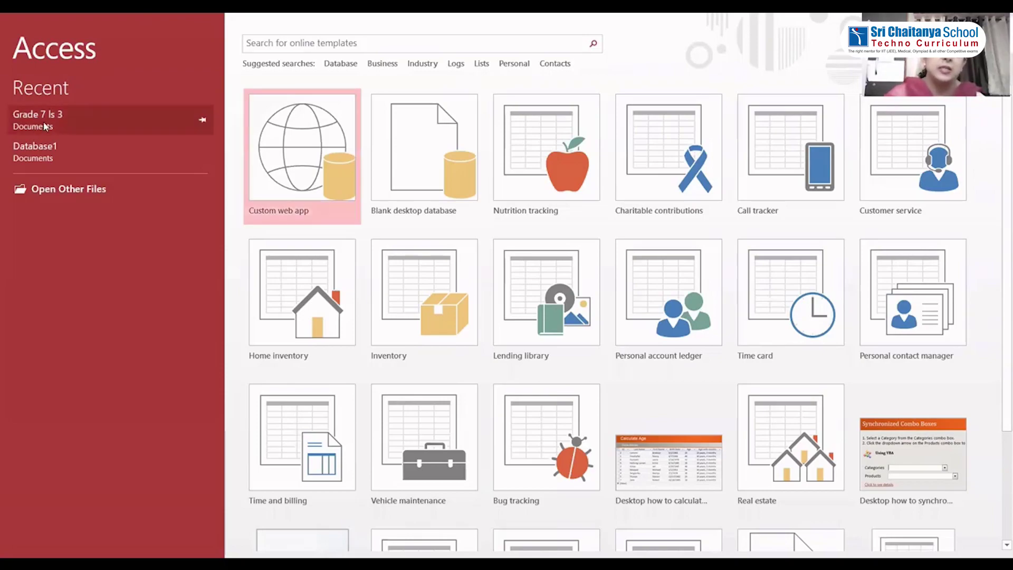
left_click(38, 122)
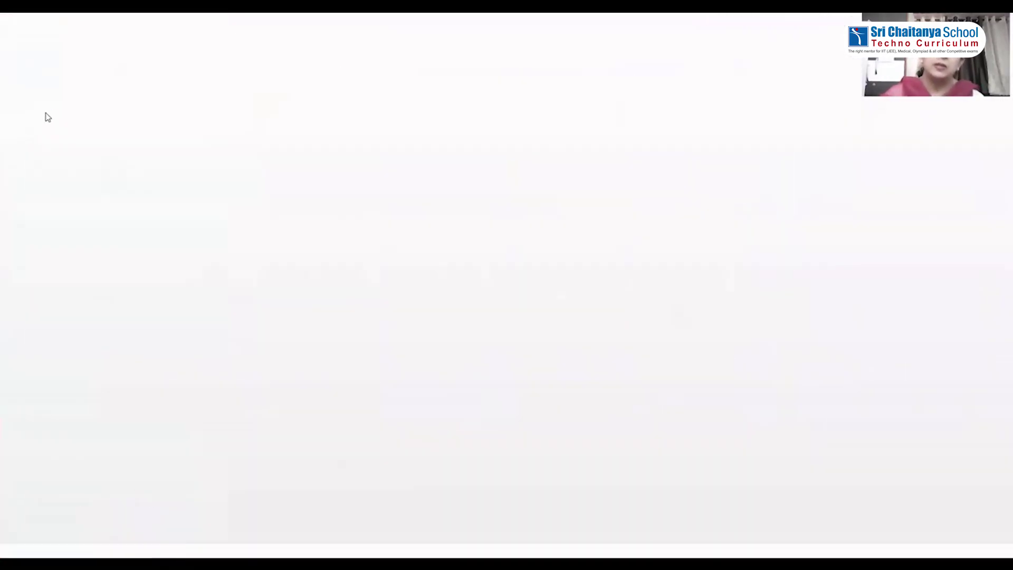